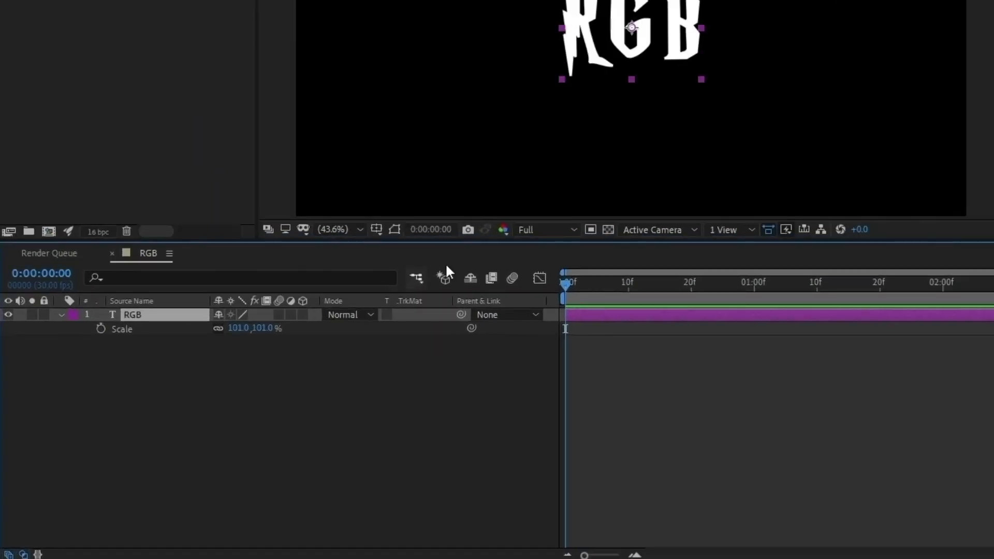
# Step: Keyframe the RGB text layer's Scale at 101% at 0:00:01:00 and at 1046% at 0:00:00:00
pyautogui.moveTo(574, 290); pyautogui.dragTo(753, 300)
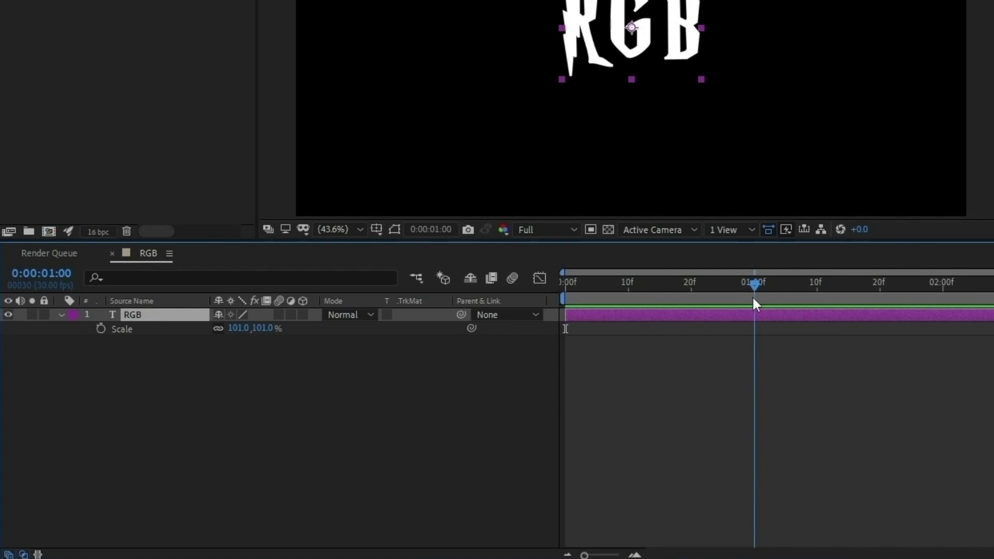
pyautogui.click(100, 329)
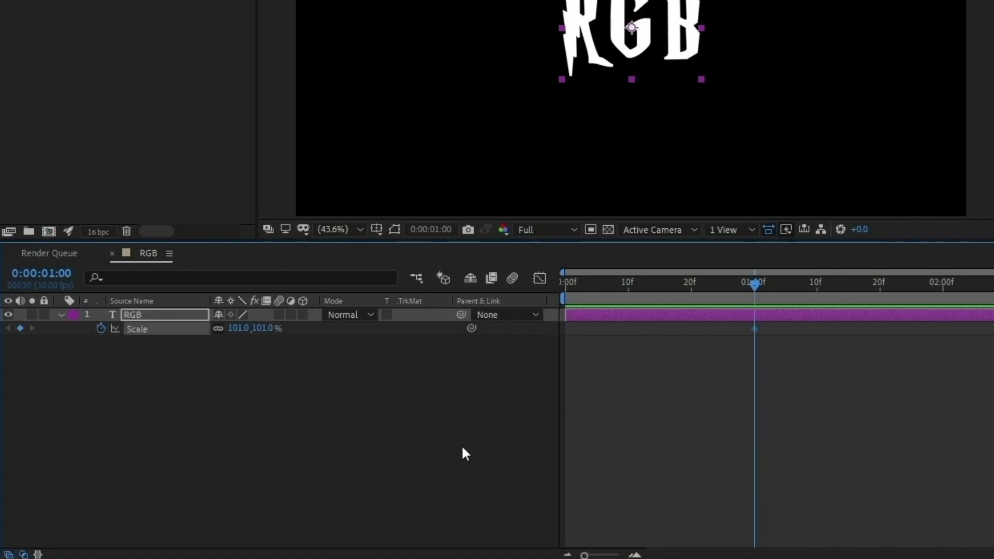
pyautogui.moveTo(754, 284); pyautogui.dragTo(544, 318)
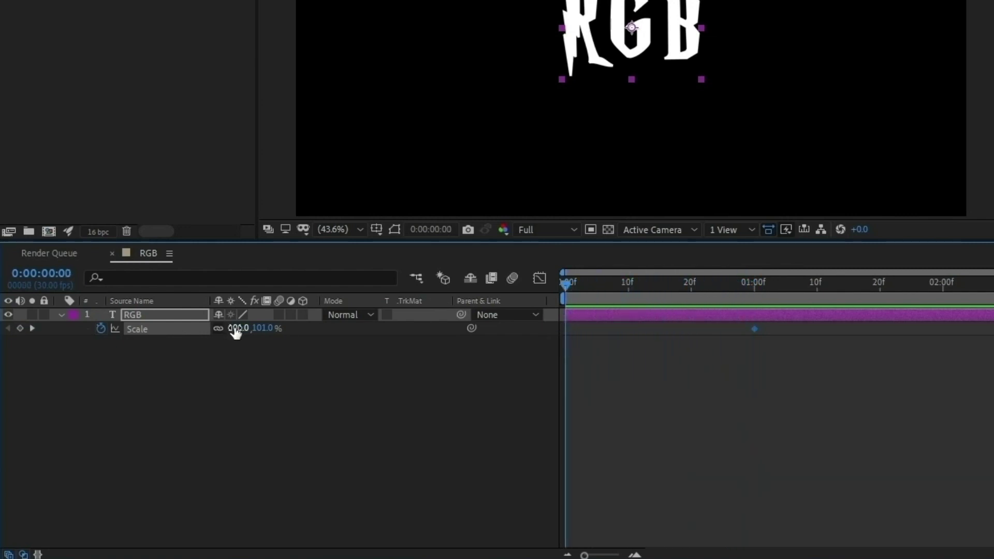
pyautogui.moveTo(235, 331); pyautogui.dragTo(955, 376)
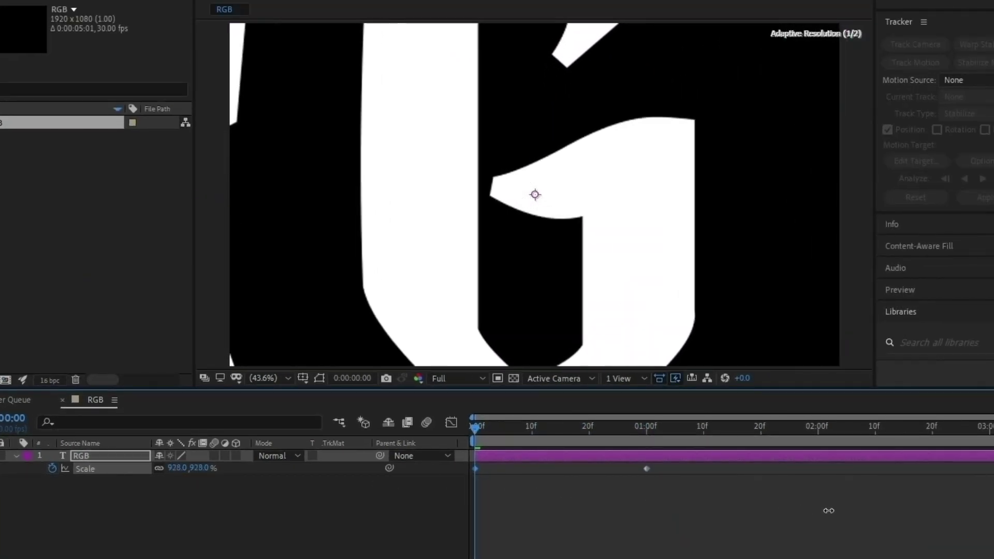
pyautogui.moveTo(829, 511); pyautogui.dragTo(911, 517)
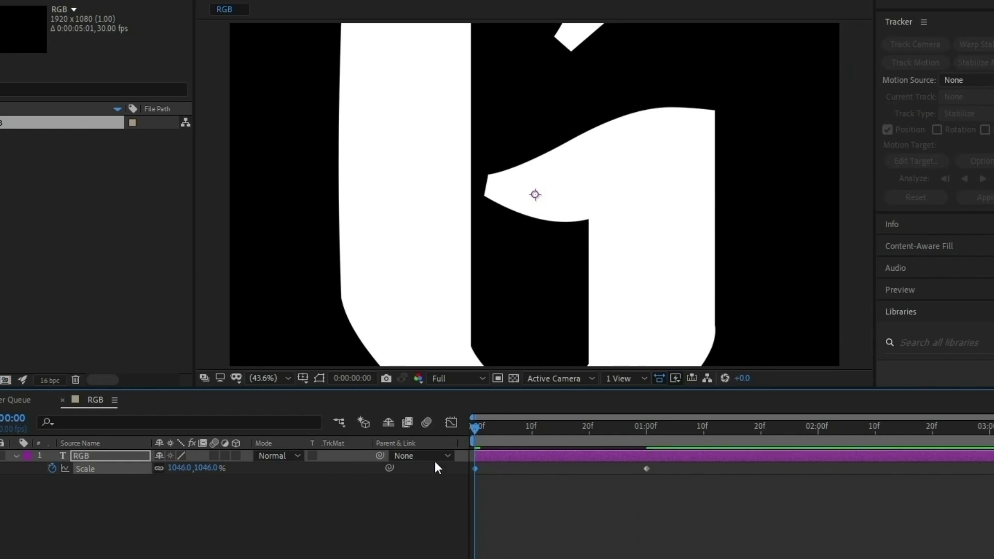
# Step: Apply Easy Ease to both Scale keyframes and reshape the speed curve so the motion peaks early and slows gradually into the one-second keyframe
pyautogui.moveTo(475, 427); pyautogui.dragTo(643, 450)
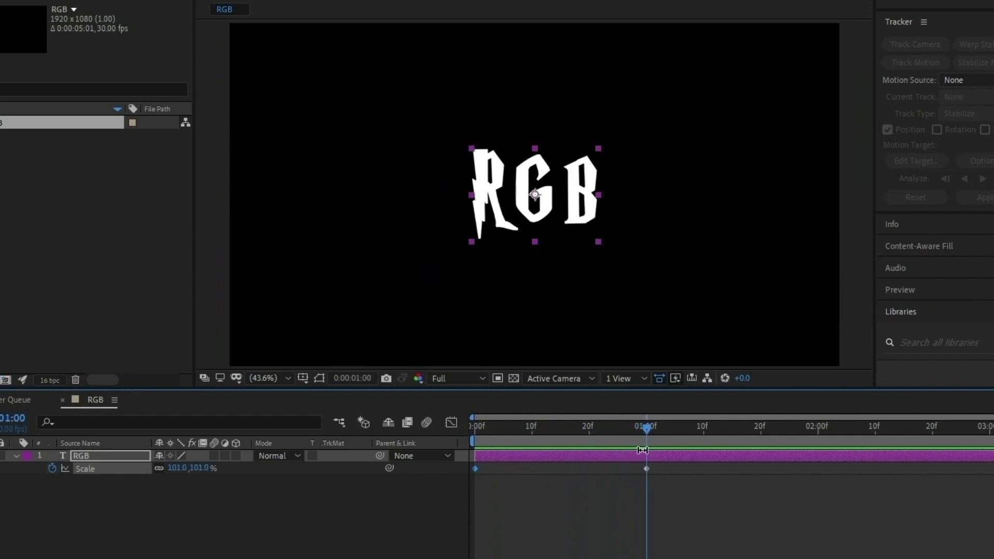
pyautogui.moveTo(668, 467); pyautogui.dragTo(466, 487)
pyautogui.press('F9')
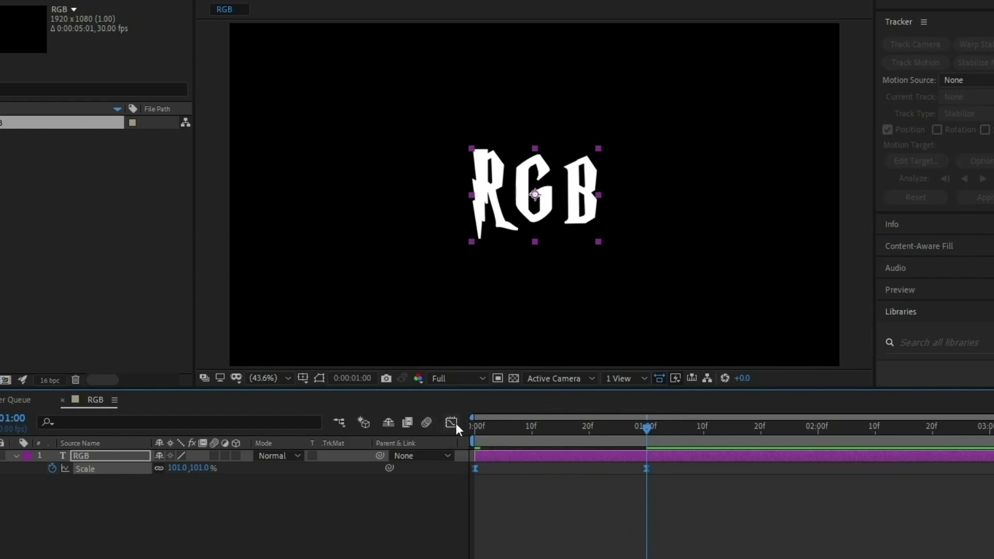
pyautogui.click(451, 422)
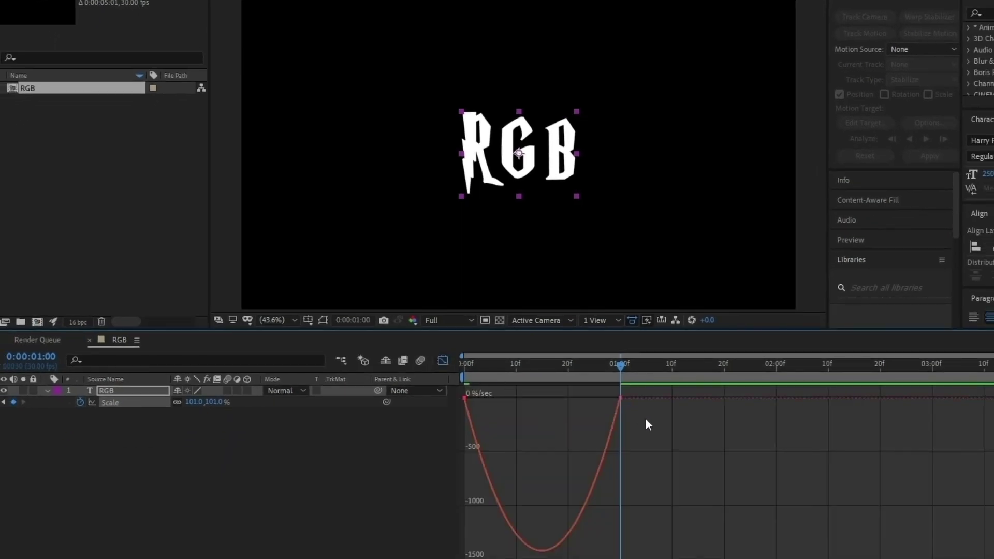
pyautogui.moveTo(648, 418); pyautogui.dragTo(542, 398)
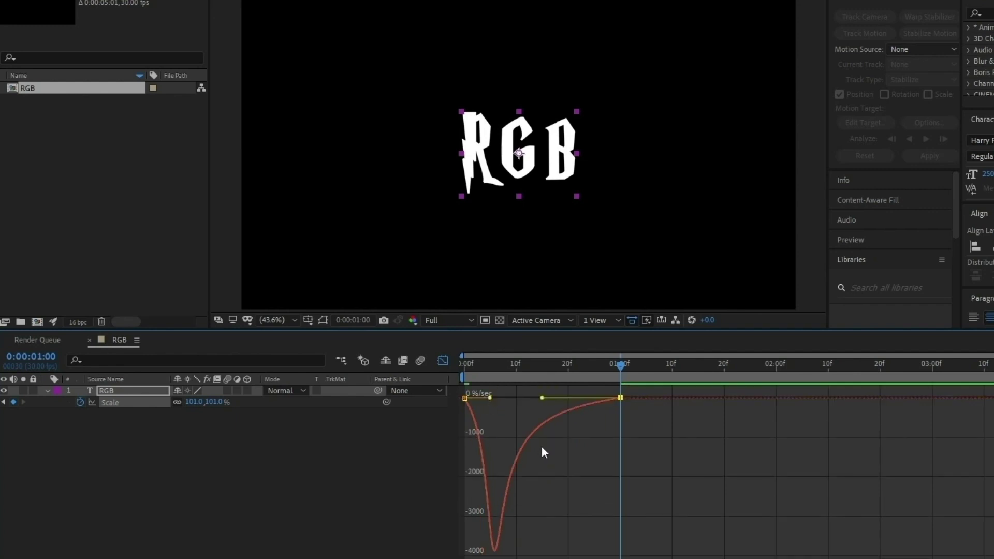
pyautogui.click(447, 364)
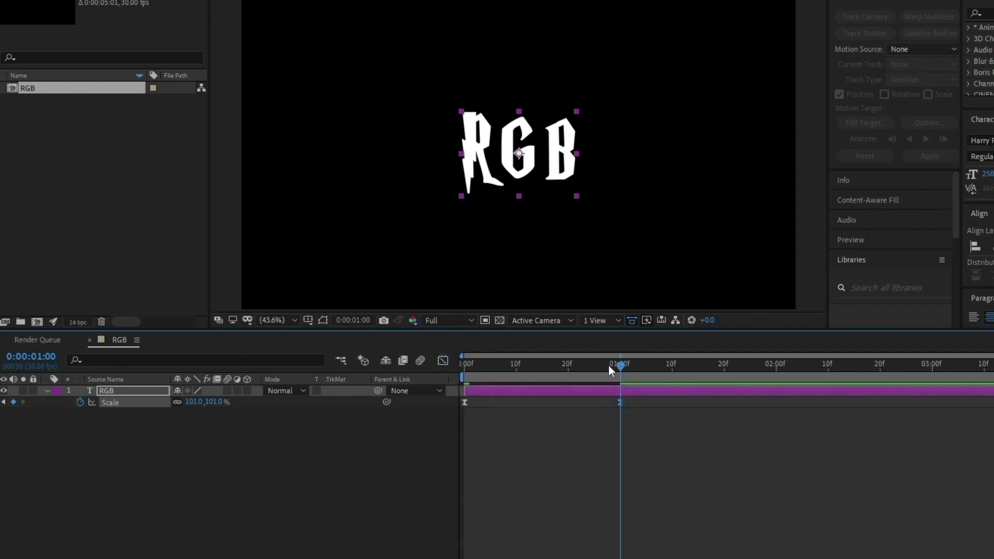
pyautogui.moveTo(618, 365); pyautogui.dragTo(444, 377)
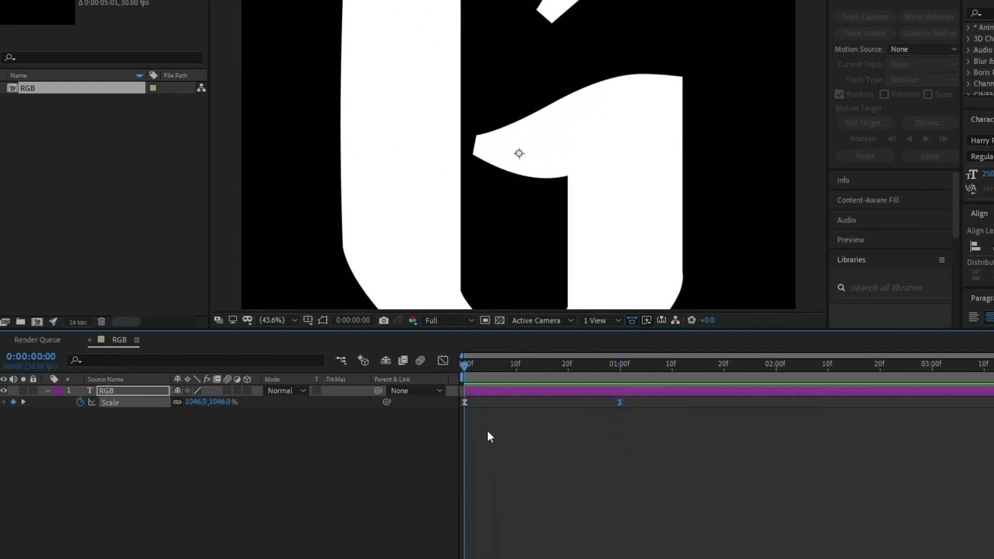
pyautogui.press('space')
pyautogui.press('space')
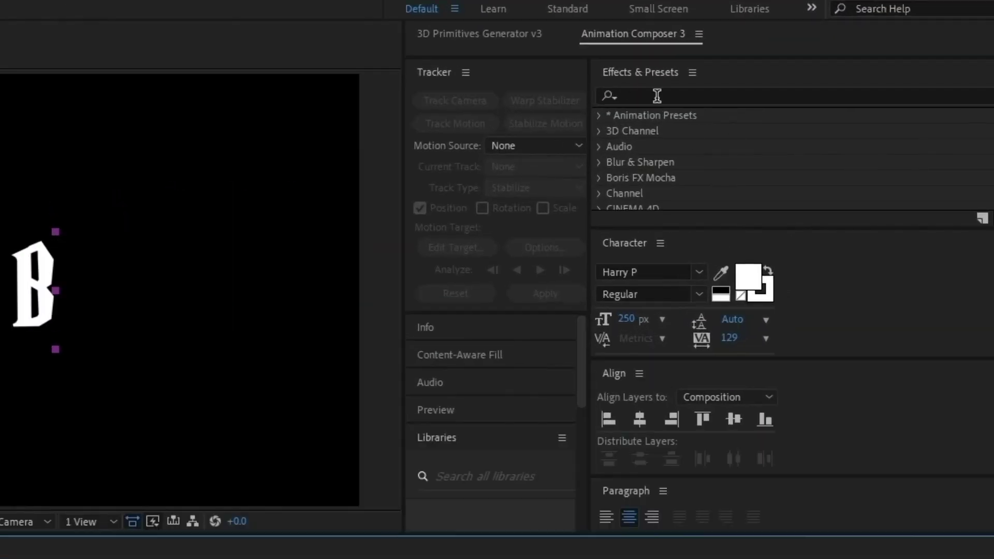
# Step: Apply the CC Lens effect to the RGB text layer and set its Size to 62
pyautogui.click(794, 79)
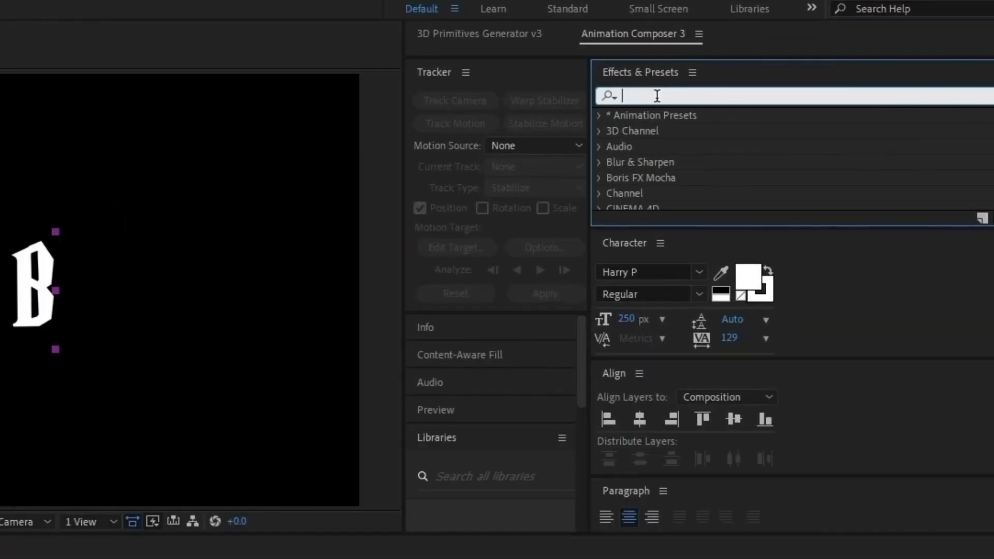
pyautogui.write('cc len')
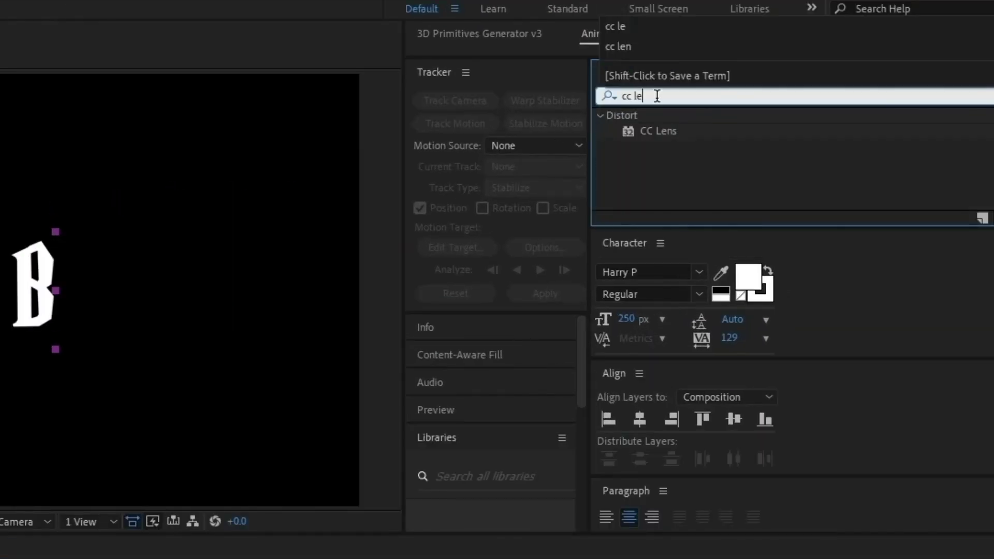
pyautogui.doubleClick(663, 129)
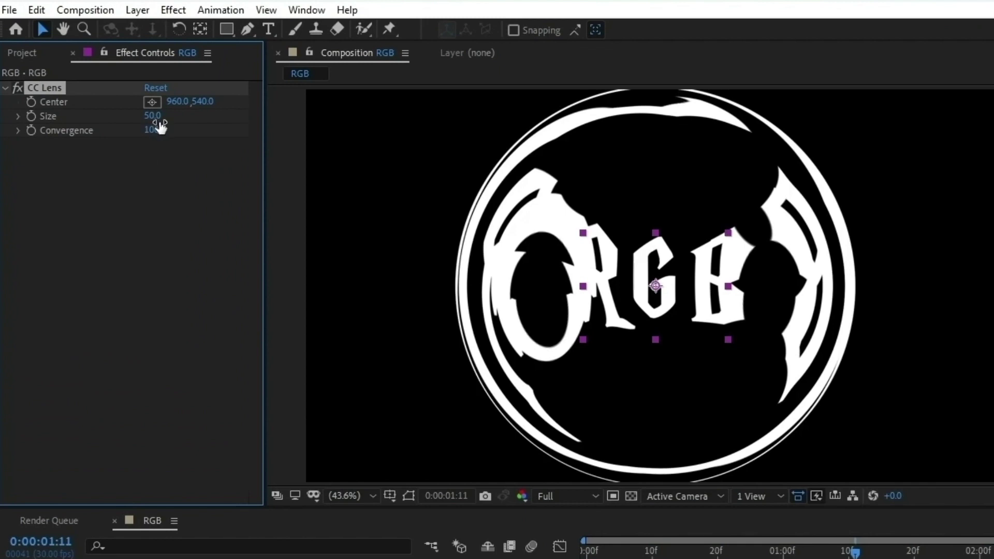
pyautogui.moveTo(92, 80); pyautogui.dragTo(104, 81)
pyautogui.moveTo(174, 119); pyautogui.dragTo(169, 119)
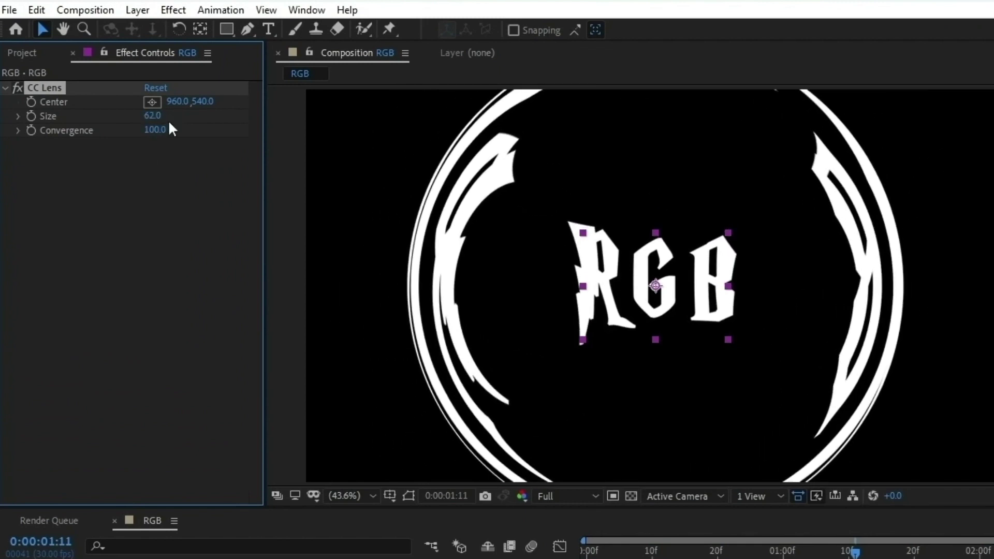
# Step: Keyframe the CC Lens Size at 118 at 0:00:01:00 and at 0 at 0:00:00:00
pyautogui.moveTo(536, 354); pyautogui.dragTo(492, 362)
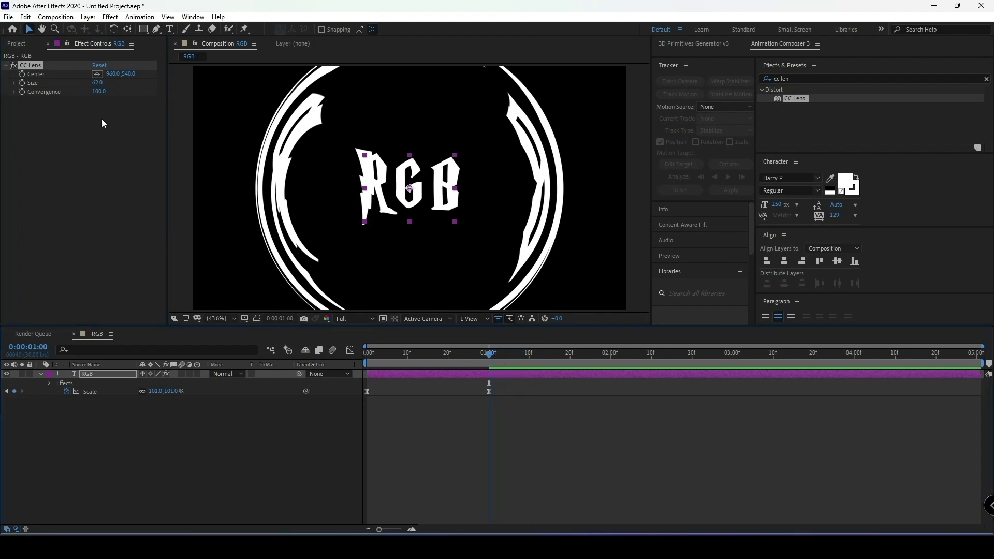
pyautogui.click(22, 83)
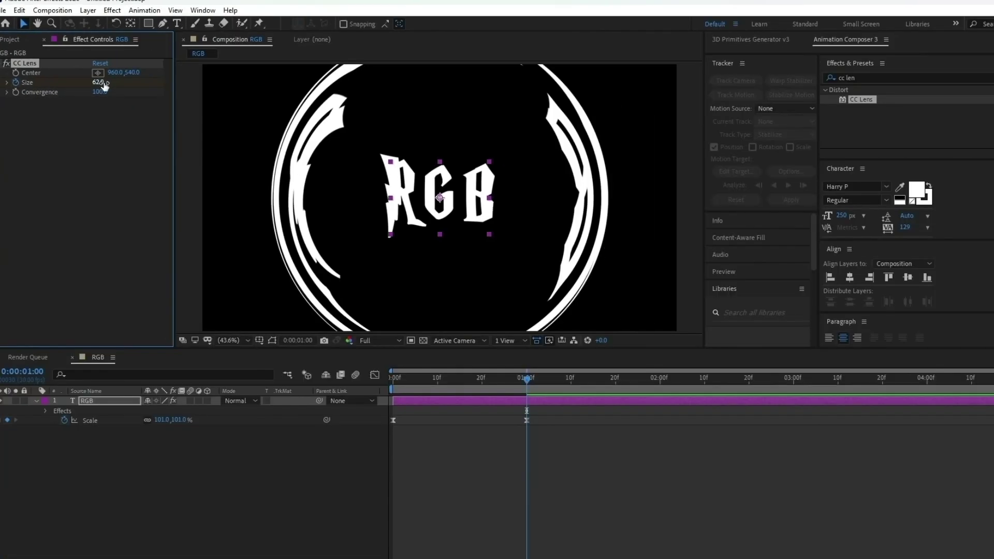
pyautogui.moveTo(104, 86); pyautogui.dragTo(139, 87)
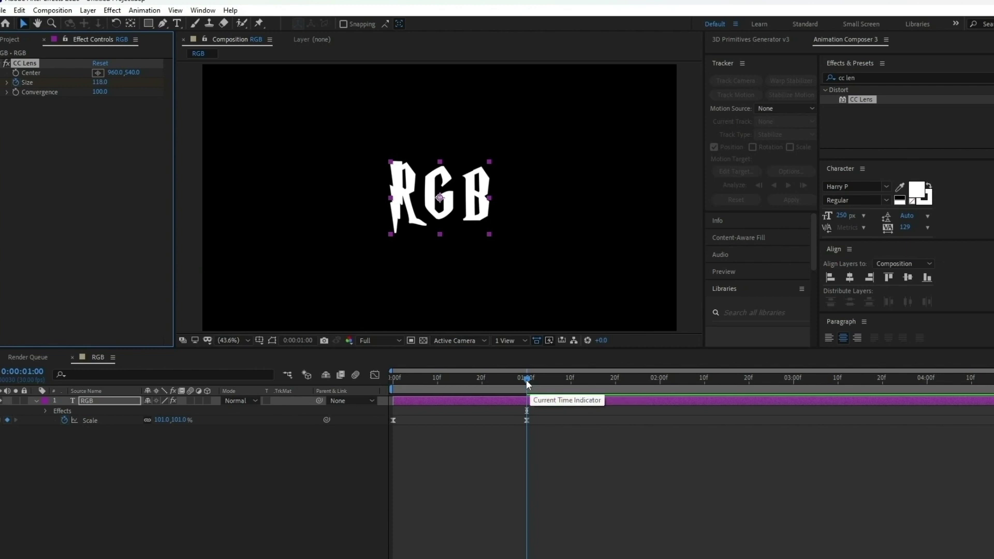
pyautogui.moveTo(526, 381); pyautogui.dragTo(387, 383)
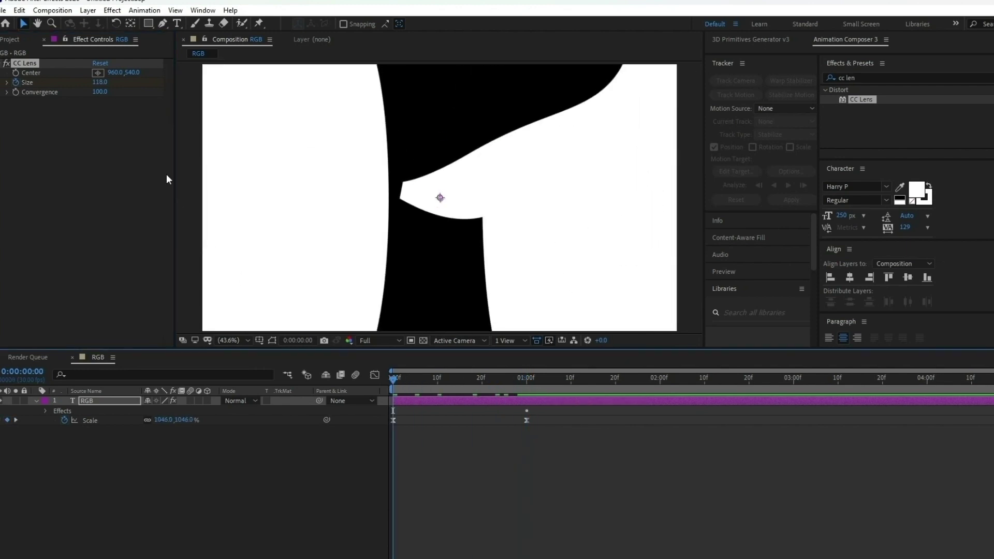
pyautogui.click(104, 83)
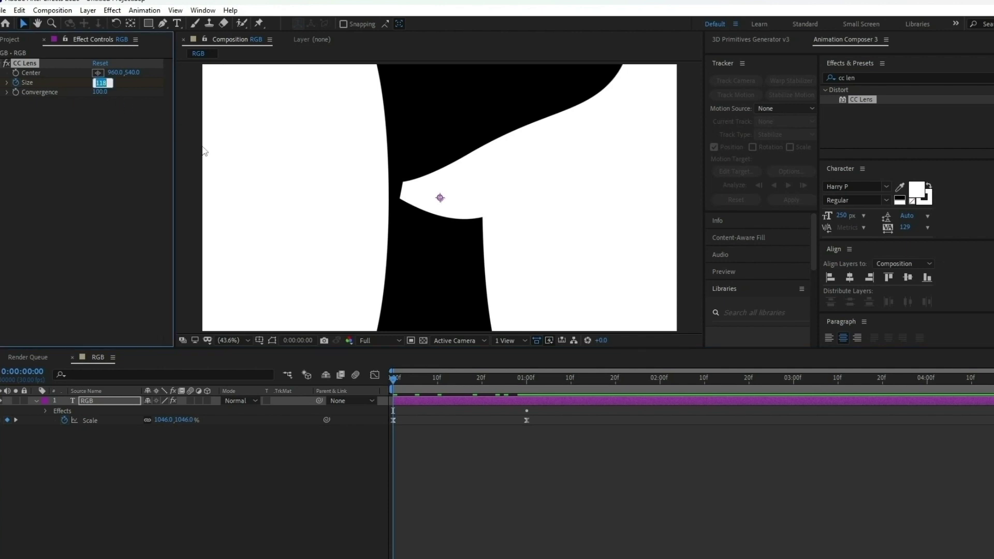
pyautogui.write('0')
pyautogui.press('Return')
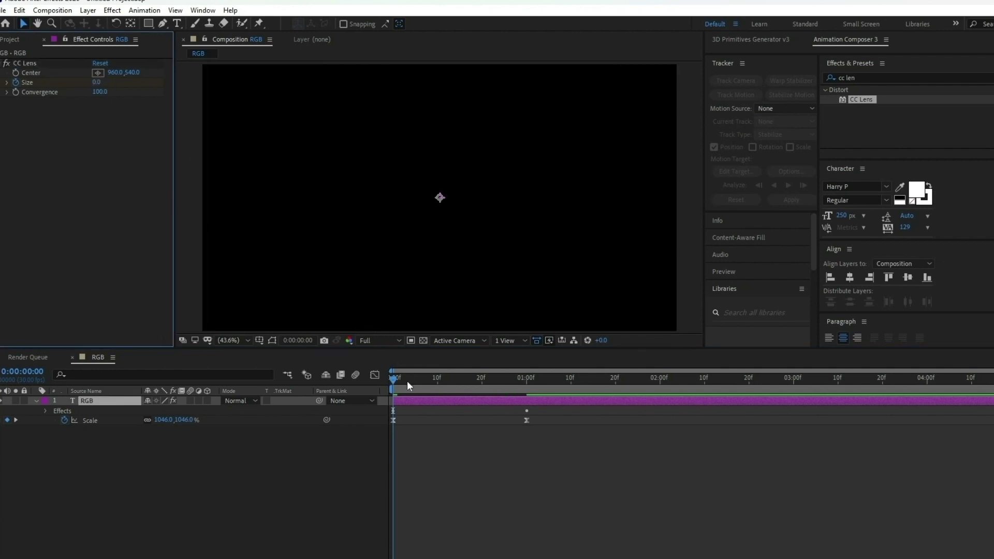
pyautogui.moveTo(395, 379)
pyautogui.mouseDown()
pyautogui.moveTo(528, 393)
pyautogui.moveTo(394, 398)
pyautogui.mouseUp()
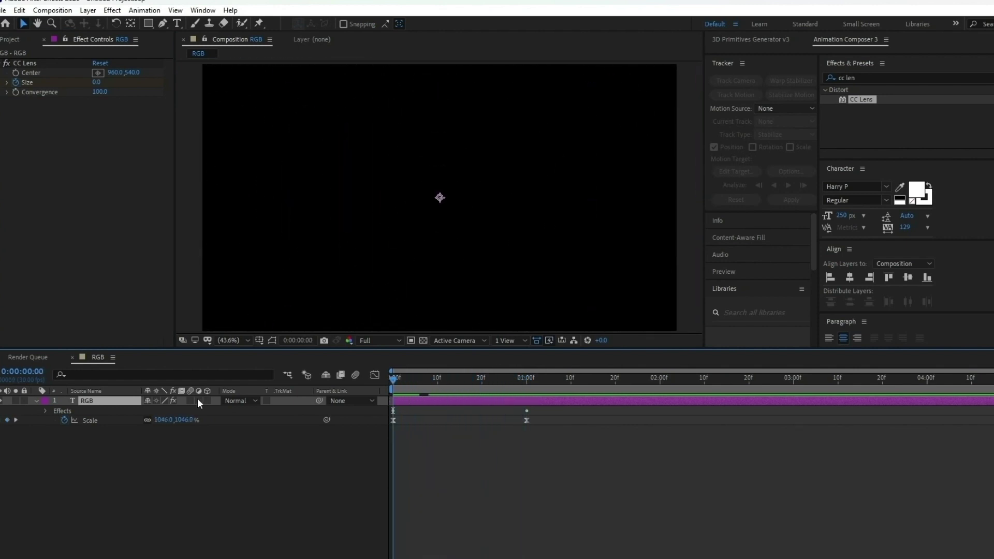
# Step: Reveal the RGB layer's keyframes and apply Easy Ease to all CC Lens Size and Scale keyframes
pyautogui.press('u')
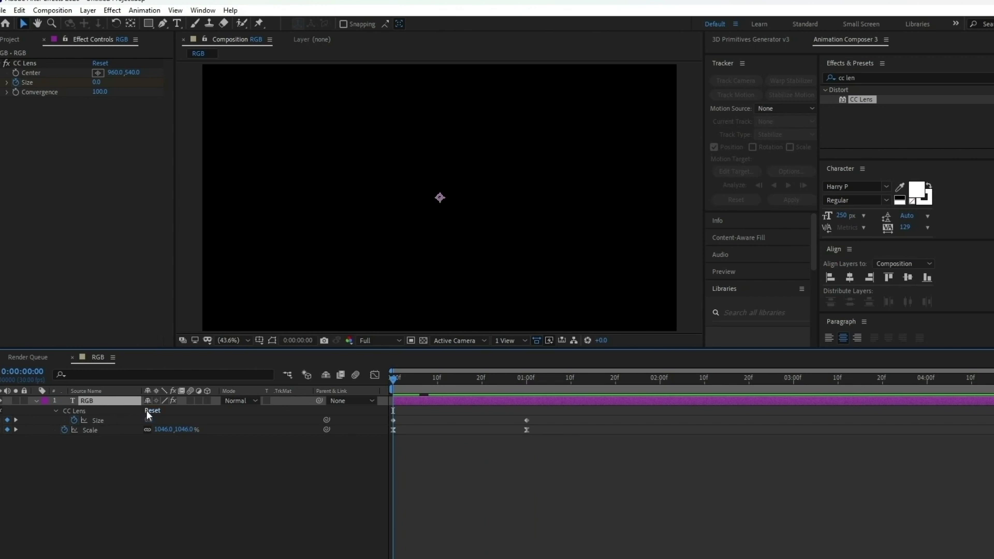
pyautogui.click(528, 420)
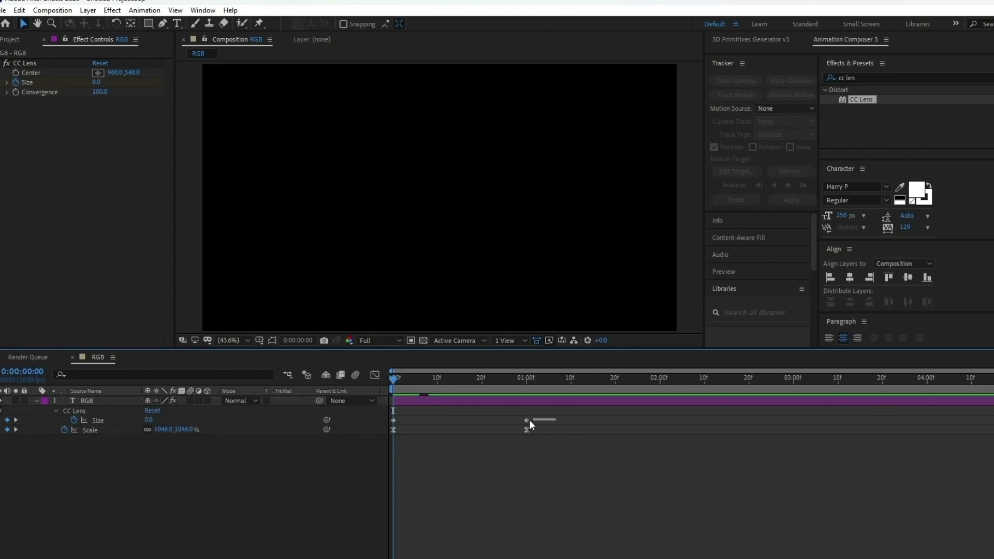
pyautogui.moveTo(529, 421); pyautogui.dragTo(388, 430)
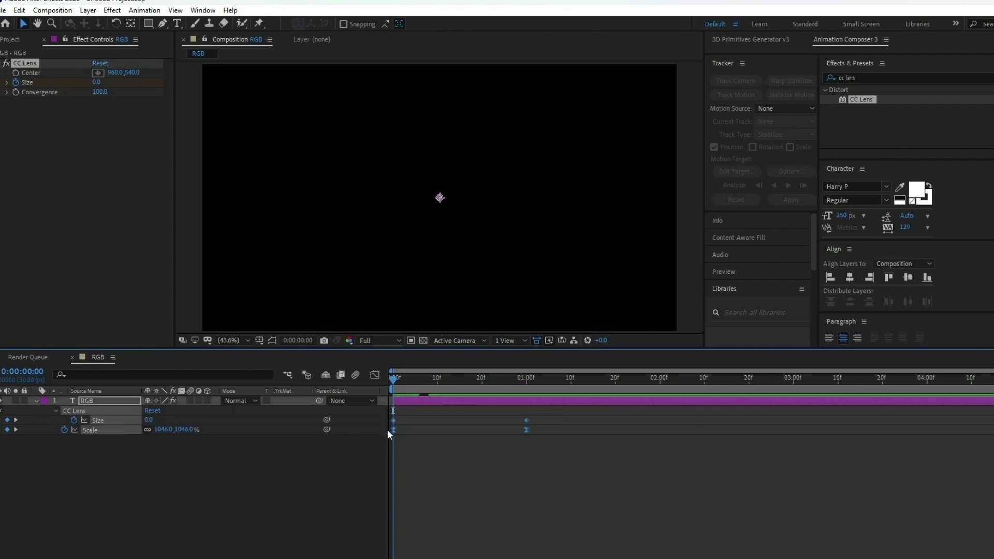
pyautogui.press('F9')
pyautogui.moveTo(392, 378); pyautogui.dragTo(524, 403)
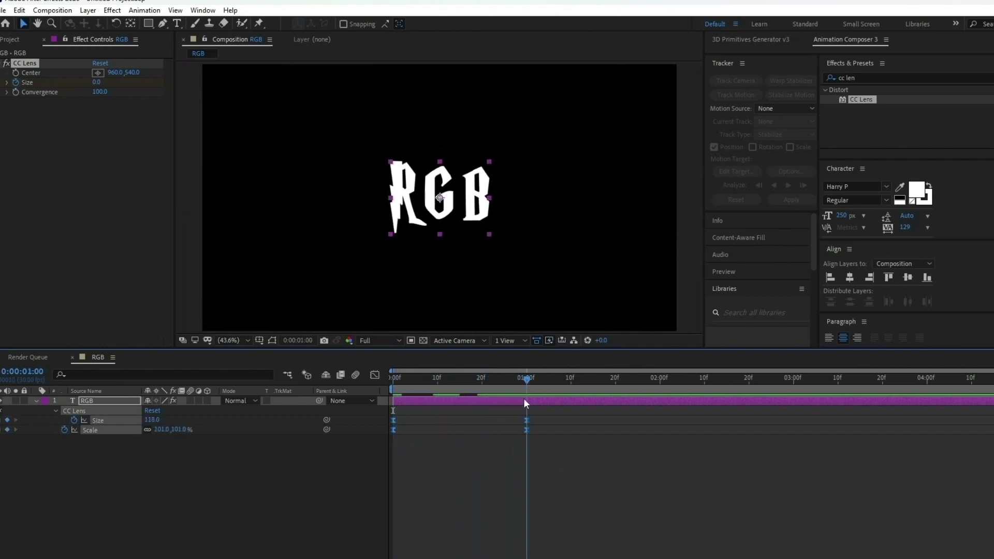
# Step: Pre-compose the RGB text layer, moving all attributes into the new composition
pyautogui.rightClick(95, 402)
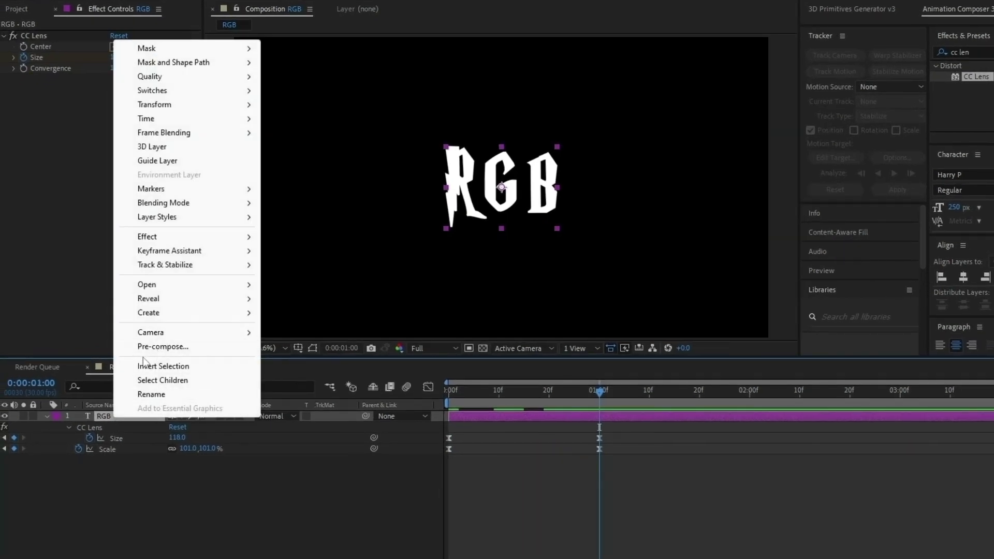
pyautogui.click(180, 347)
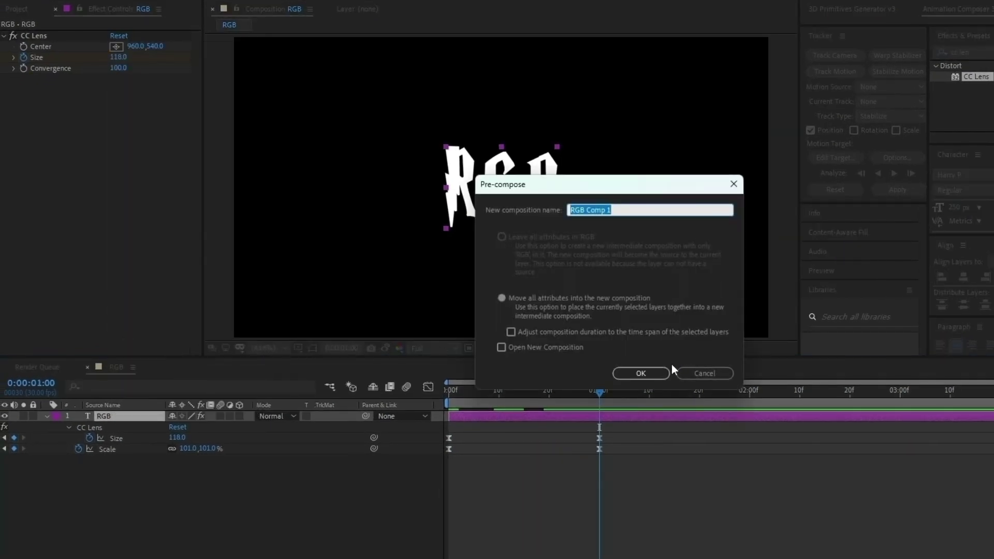
pyautogui.click(641, 373)
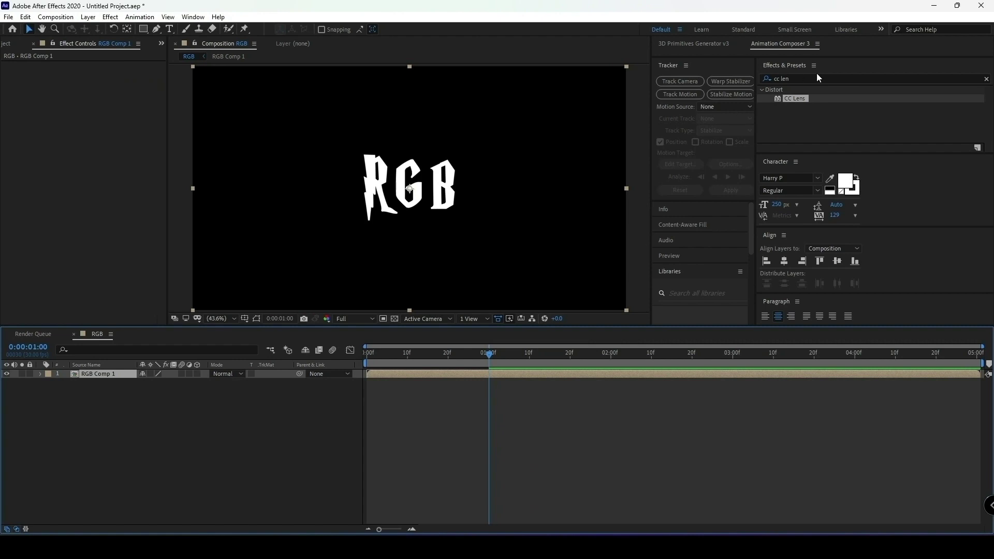
# Step: Find the Shift Channels effect and apply it to the pre-composed RGB layer
pyautogui.click(792, 80)
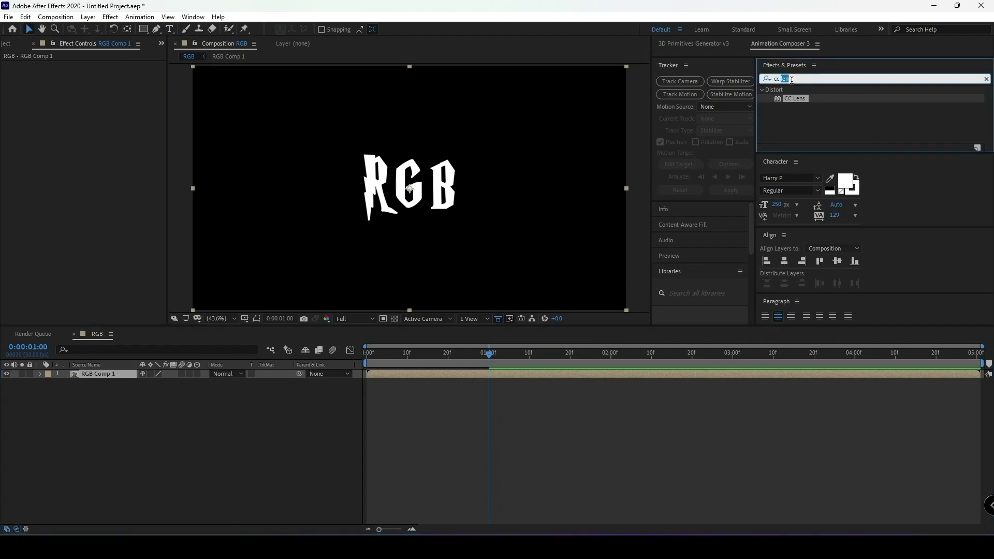
pyautogui.write('shi')
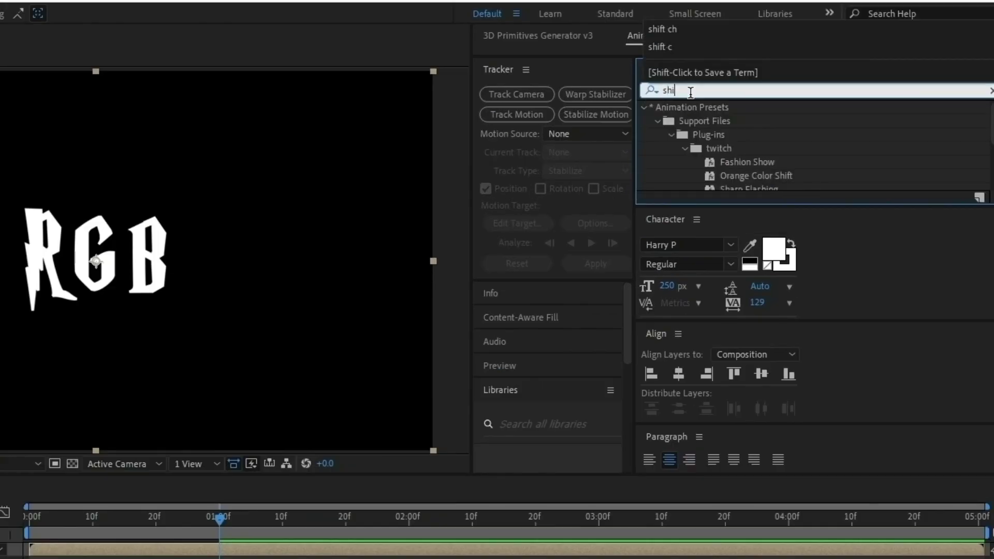
pyautogui.write('ft c')
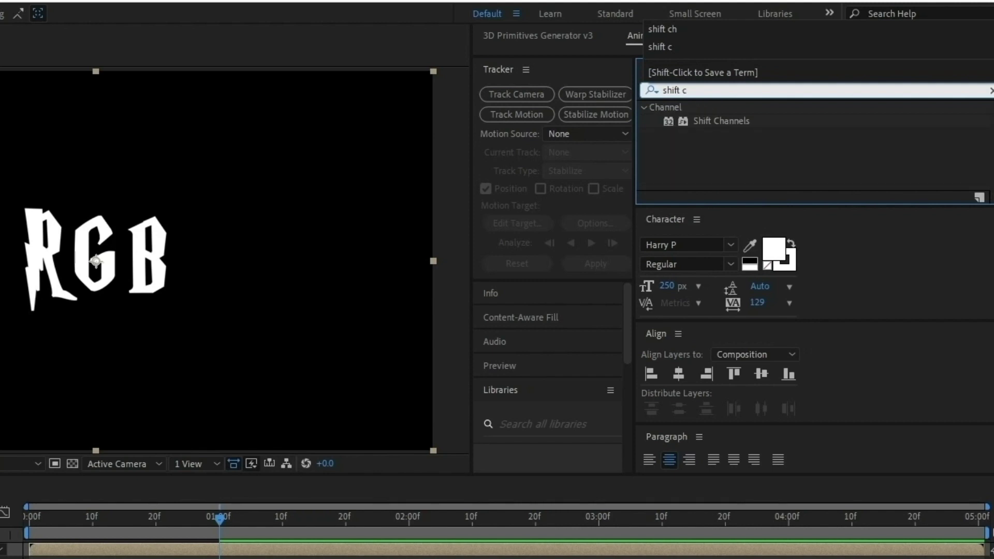
pyautogui.doubleClick(725, 121)
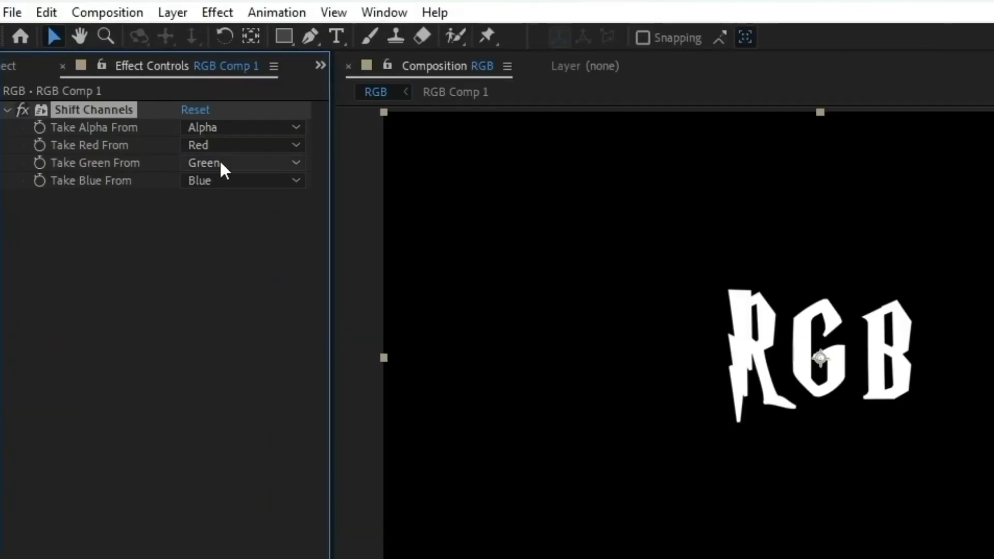
# Step: In the Shift Channels effect, set both Take Green From and Take Blue From to Full Off
pyautogui.click(231, 164)
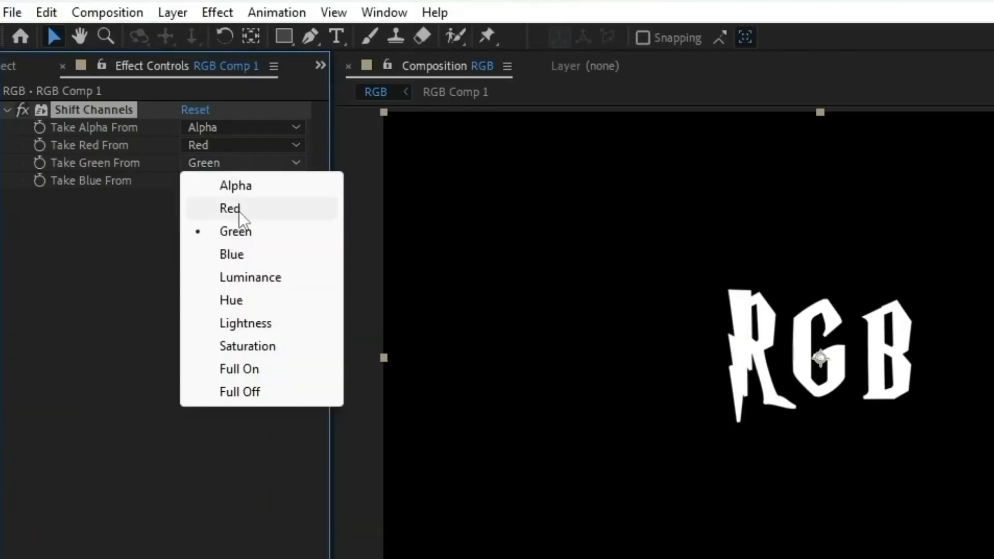
pyautogui.click(243, 390)
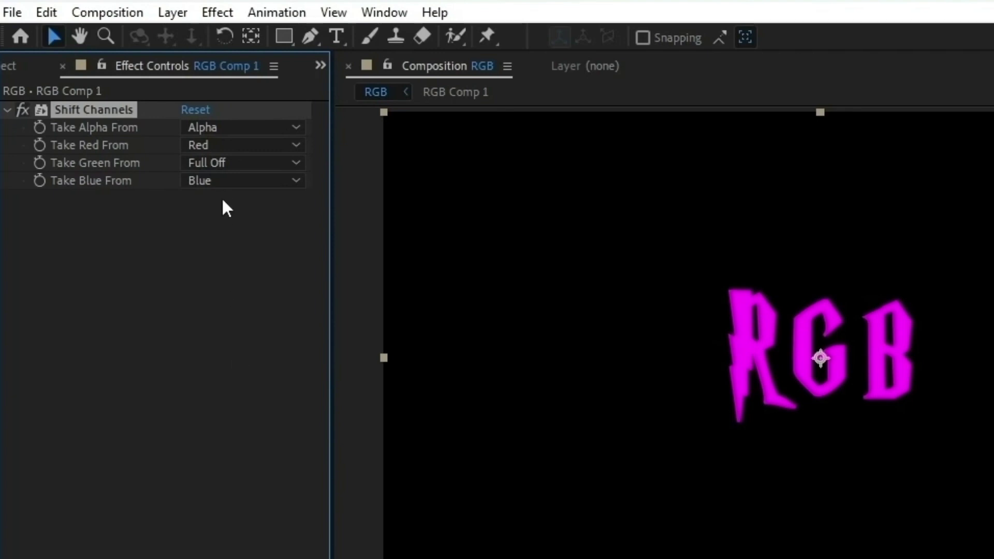
pyautogui.click(223, 182)
pyautogui.click(238, 409)
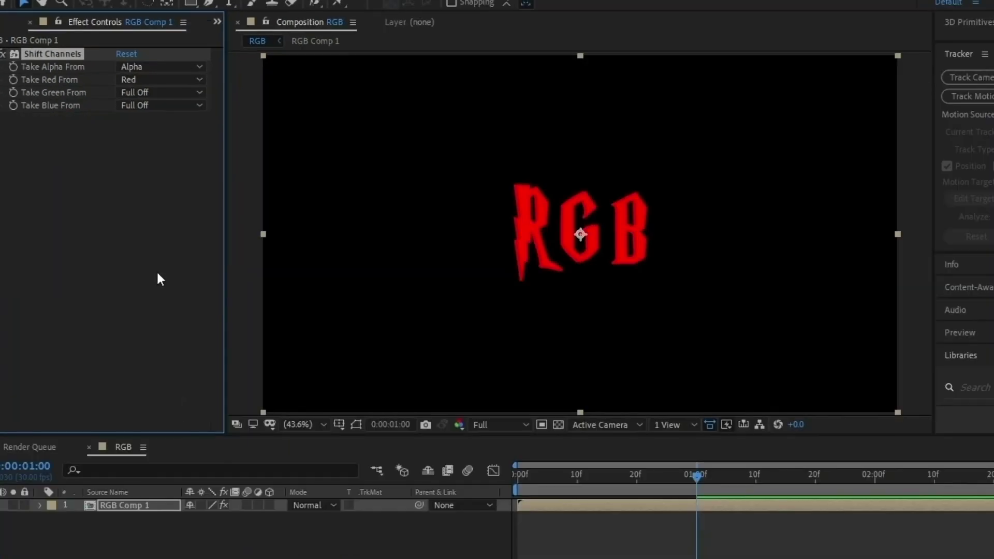
# Step: Set the blending mode of the RGB Comp 1 layer to Screen
pyautogui.click(298, 531)
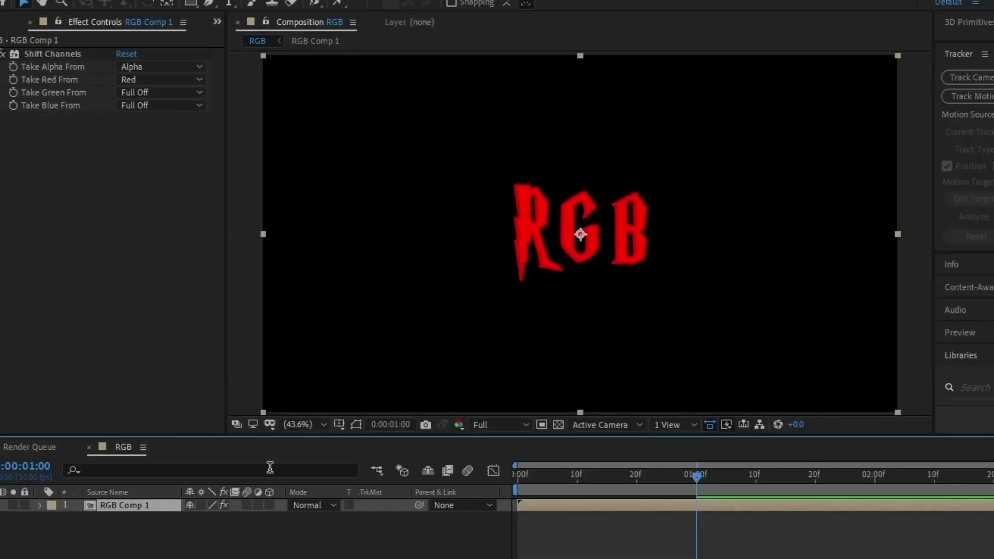
pyautogui.click(316, 502)
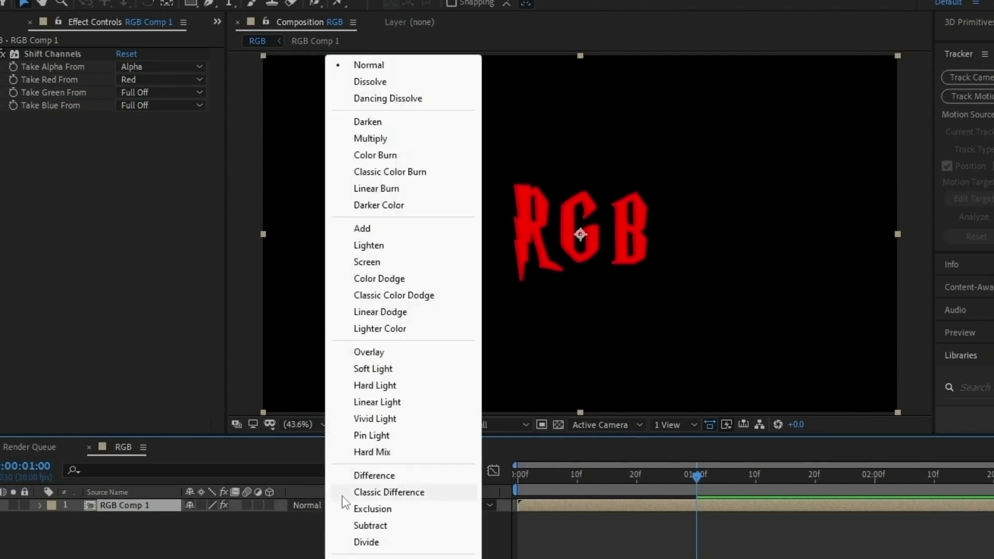
pyautogui.click(367, 262)
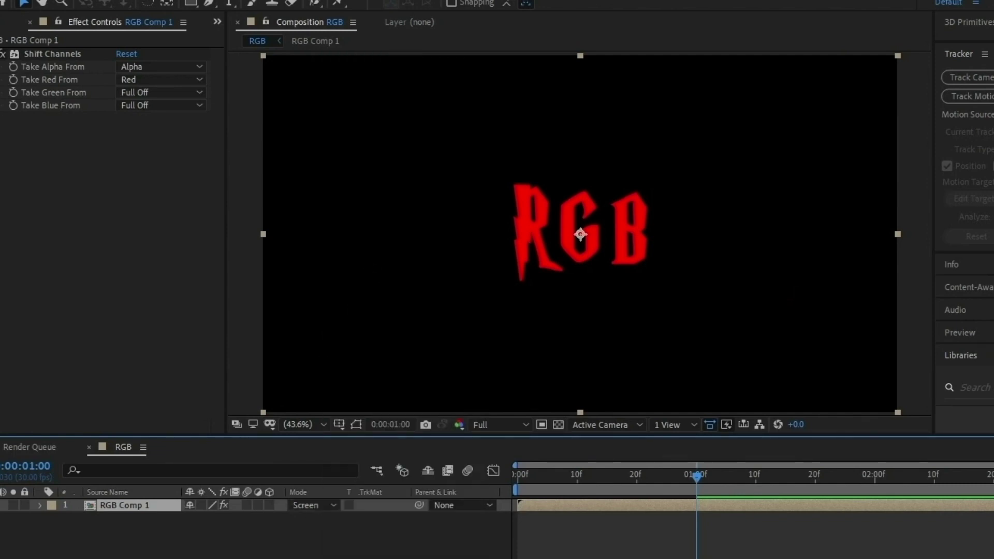
# Step: Duplicate the red layer and, on the lower copy, set Take Red From to Full Off and Take Green From to Green
pyautogui.hotkey('ctrl', 'd')
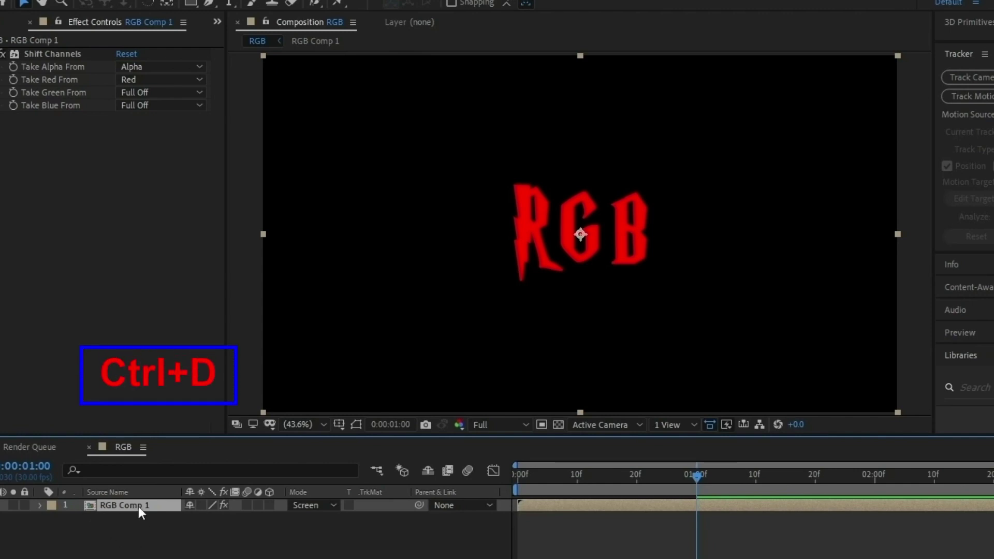
pyautogui.click(137, 517)
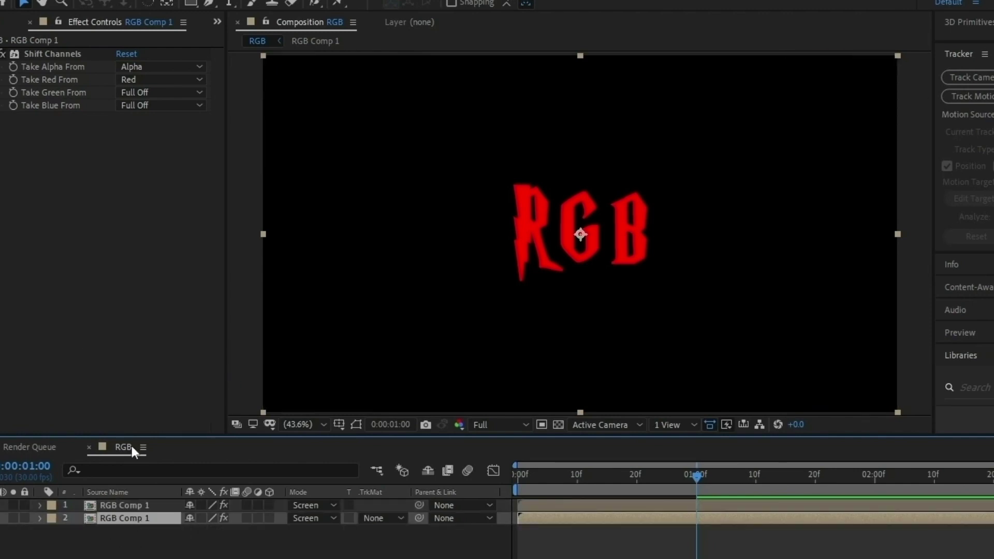
pyautogui.click(139, 80)
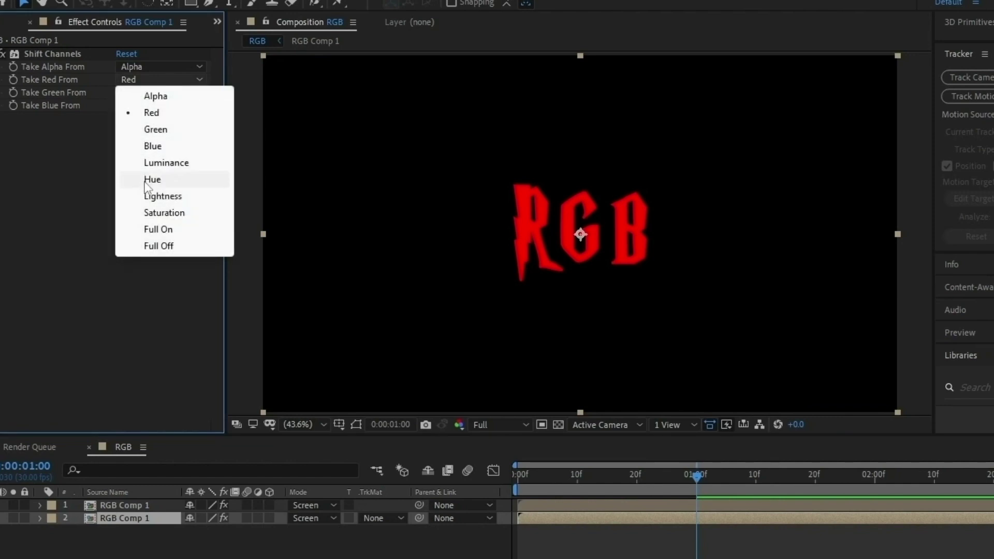
pyautogui.click(157, 249)
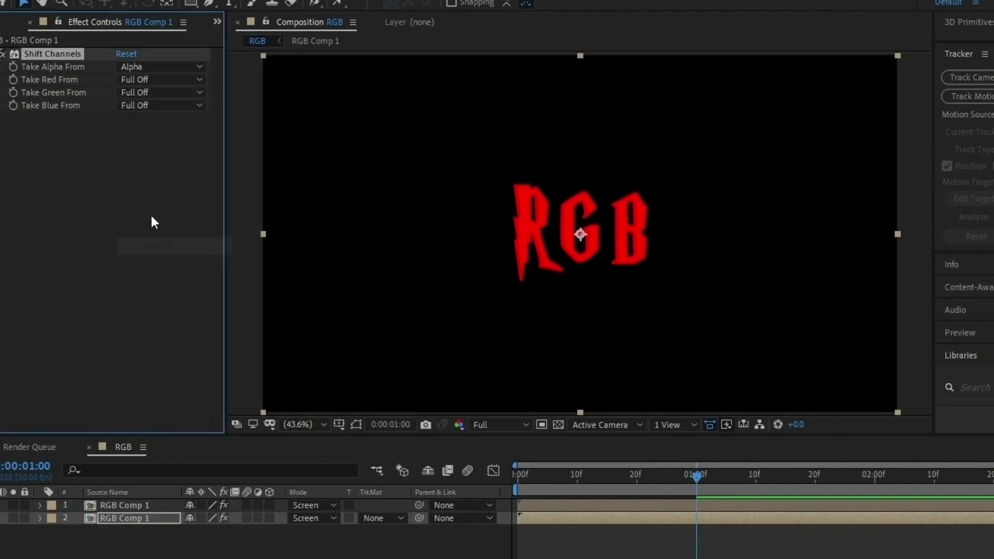
pyautogui.click(150, 92)
pyautogui.click(157, 141)
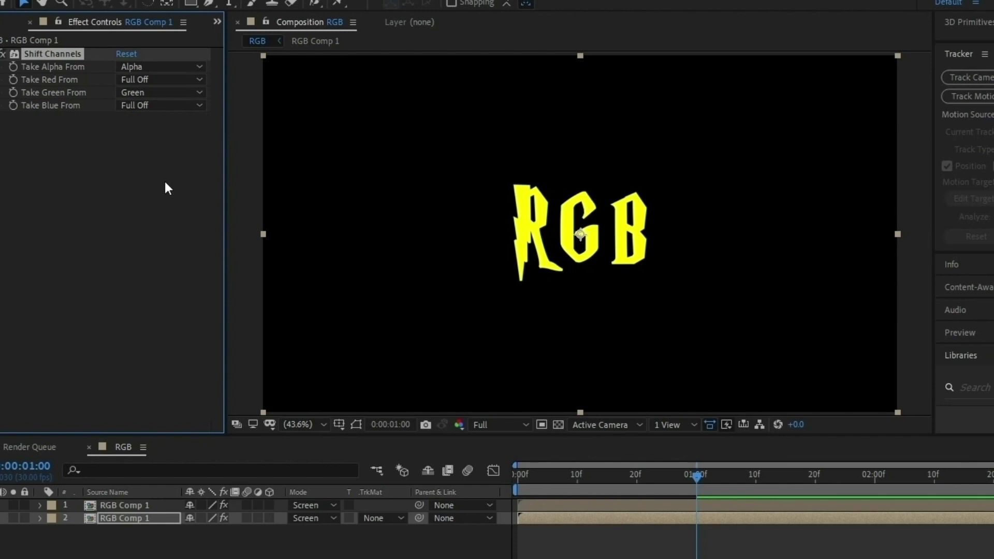
# Step: Duplicate the green layer and, on the lowest copy, set Take Green From to Full Off and Take Blue From to Blue
pyautogui.click(126, 517)
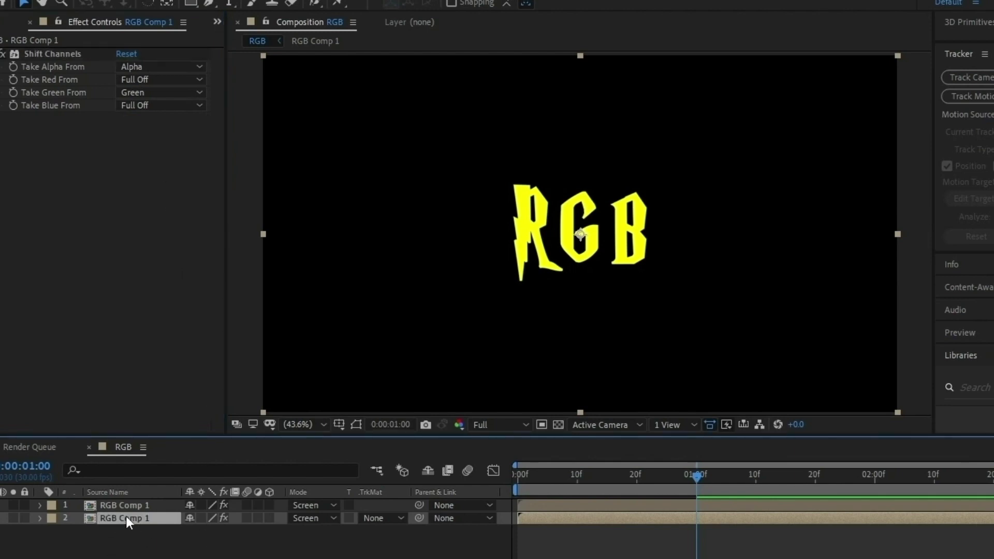
pyautogui.hotkey('ctrl', 'd')
pyautogui.click(127, 531)
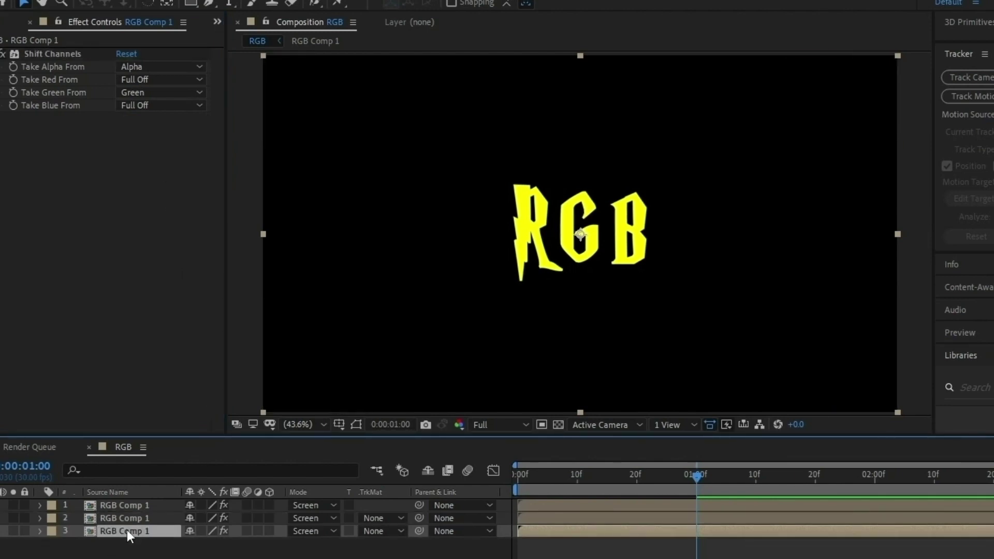
pyautogui.click(148, 91)
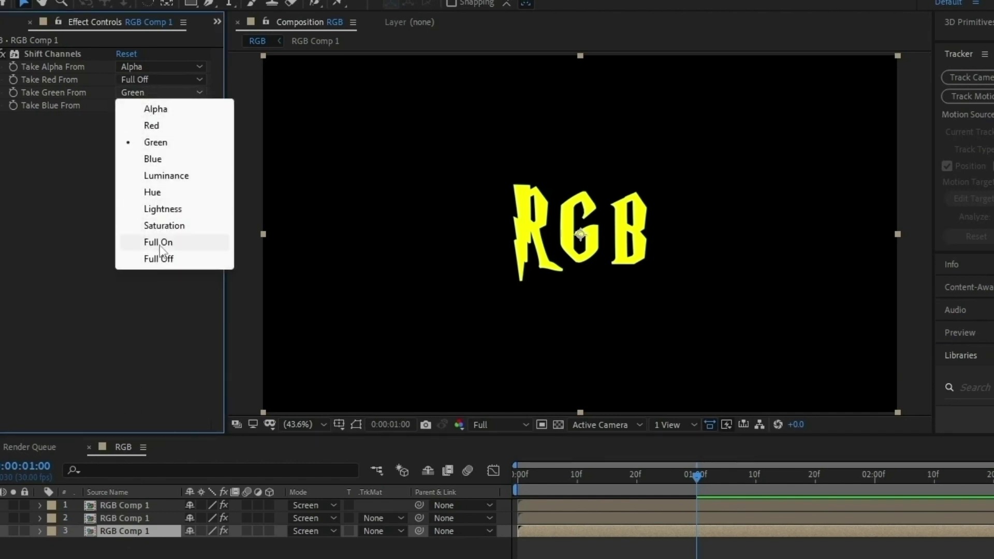
pyautogui.click(159, 256)
pyautogui.click(158, 106)
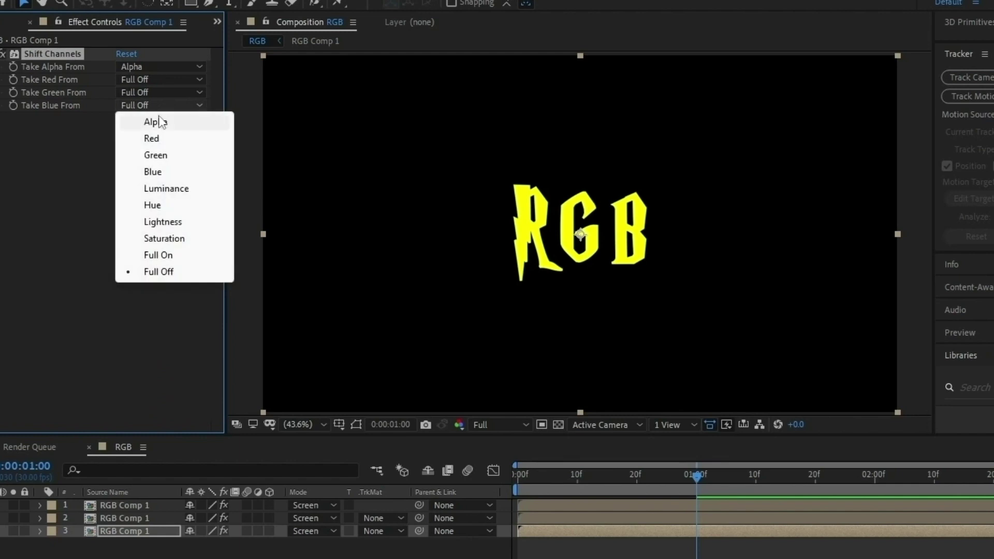
pyautogui.click(158, 172)
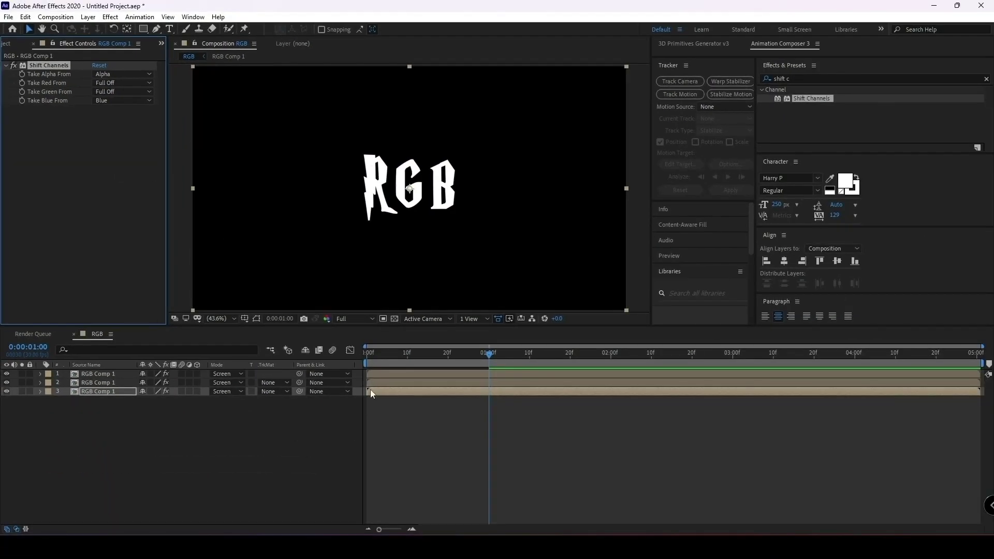
# Step: Stagger the layers in time, starting the green layer about 2 frames and the red layer about 4 frames after the blue one
pyautogui.click(382, 383)
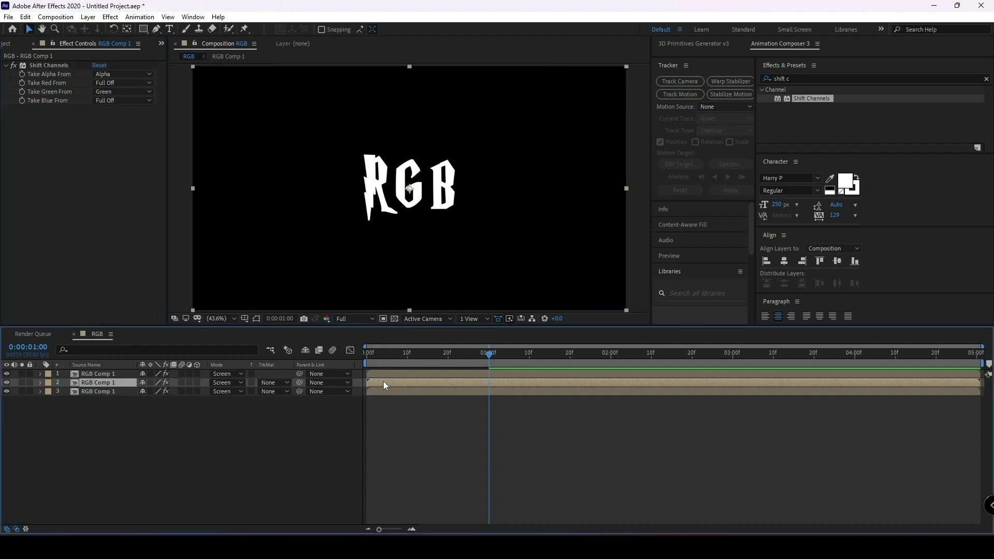
pyautogui.moveTo(384, 382)
pyautogui.mouseDown()
pyautogui.moveTo(389, 374)
pyautogui.moveTo(383, 381)
pyautogui.mouseUp()
pyautogui.keyDown('shift'); pyautogui.click(380, 381); pyautogui.keyUp('shift')
pyautogui.click(387, 377)
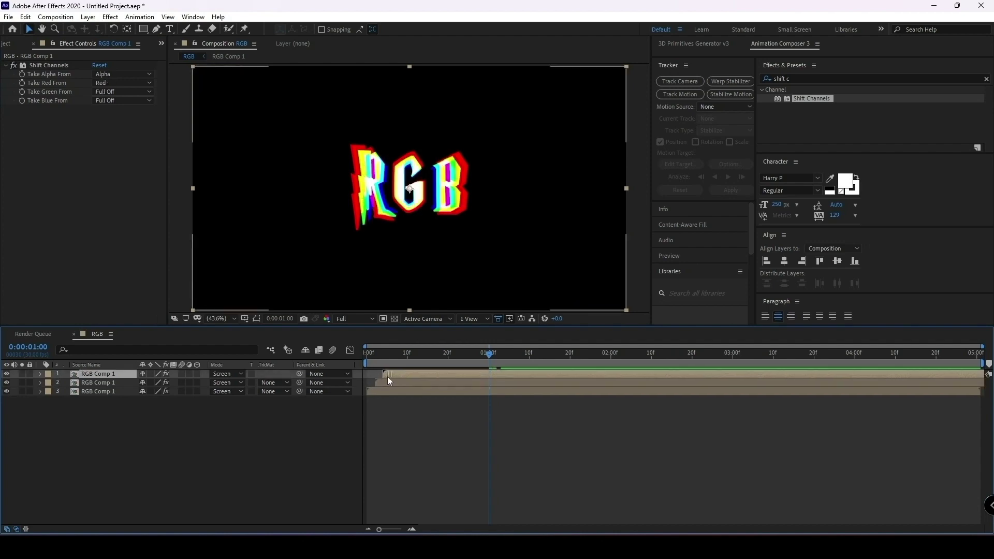
# Step: Preview the staggered RGB-split animation from the start of the composition
pyautogui.moveTo(495, 364); pyautogui.dragTo(356, 364)
pyautogui.press('space')
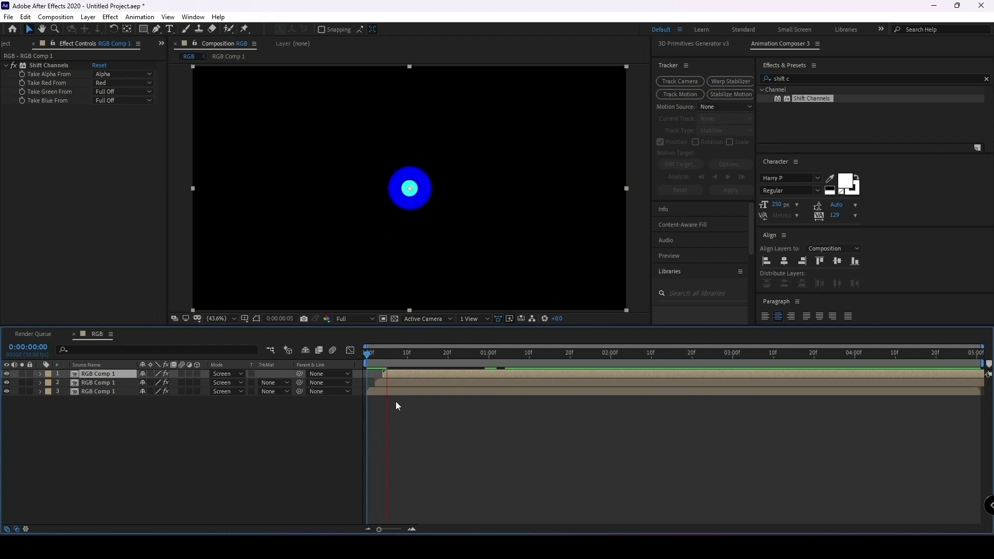
pyautogui.press('space')
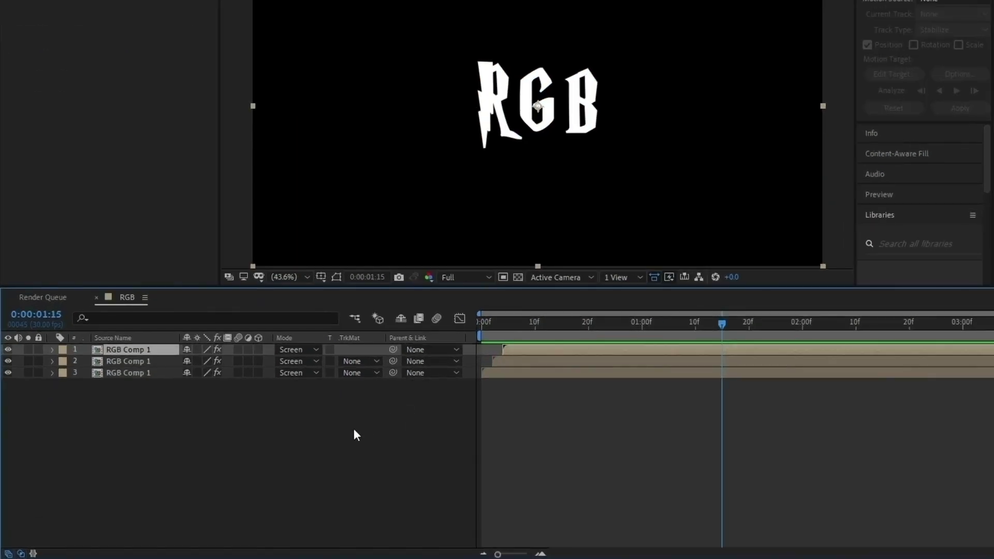
# Step: Add a new adjustment layer above the RGB layers and rename it glow
pyautogui.rightClick(356, 434)
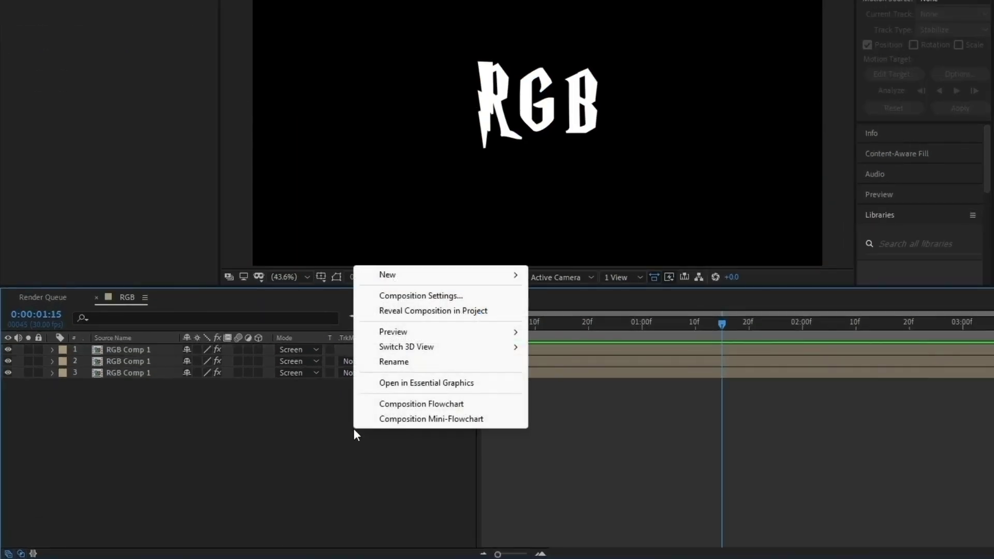
pyautogui.moveTo(432, 275)
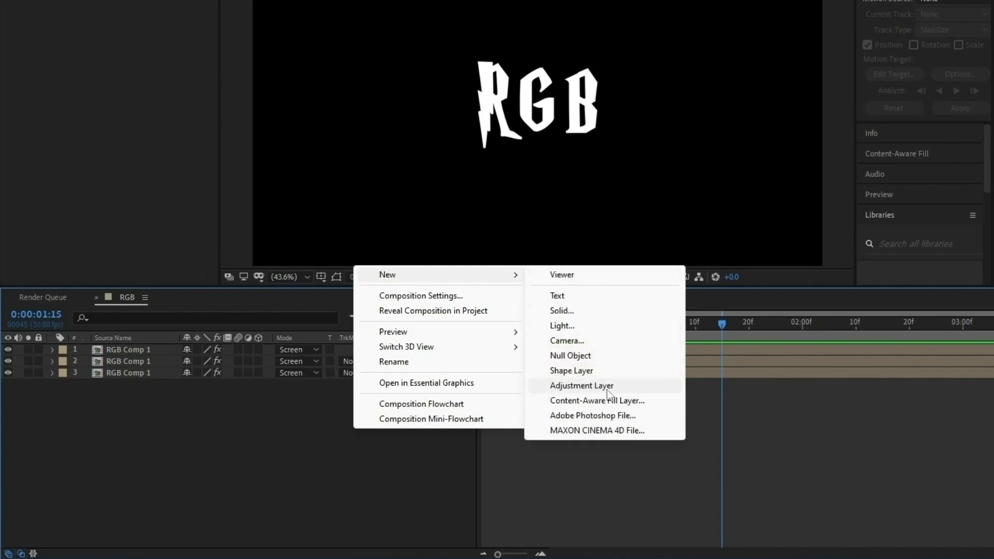
pyautogui.click(577, 388)
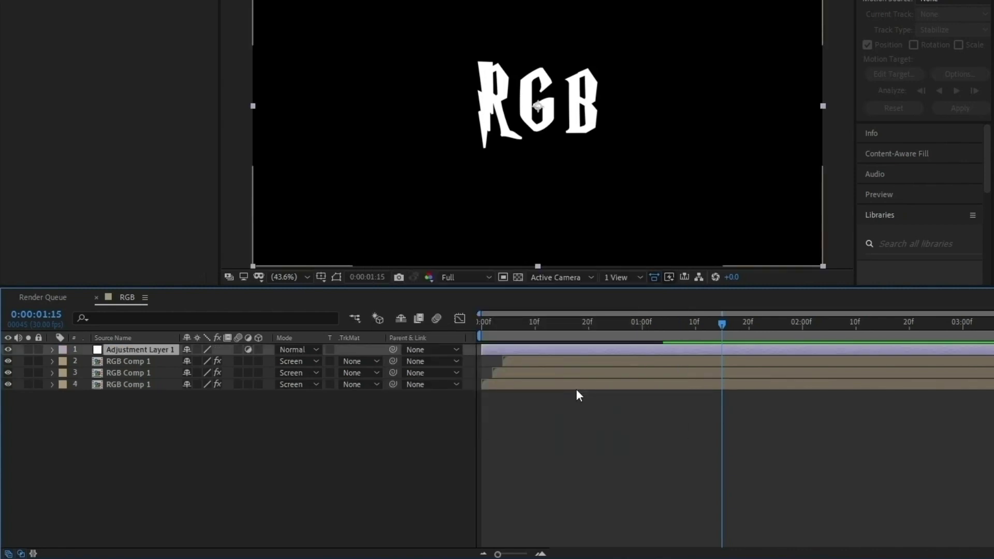
pyautogui.press('Return')
pyautogui.write('glow')
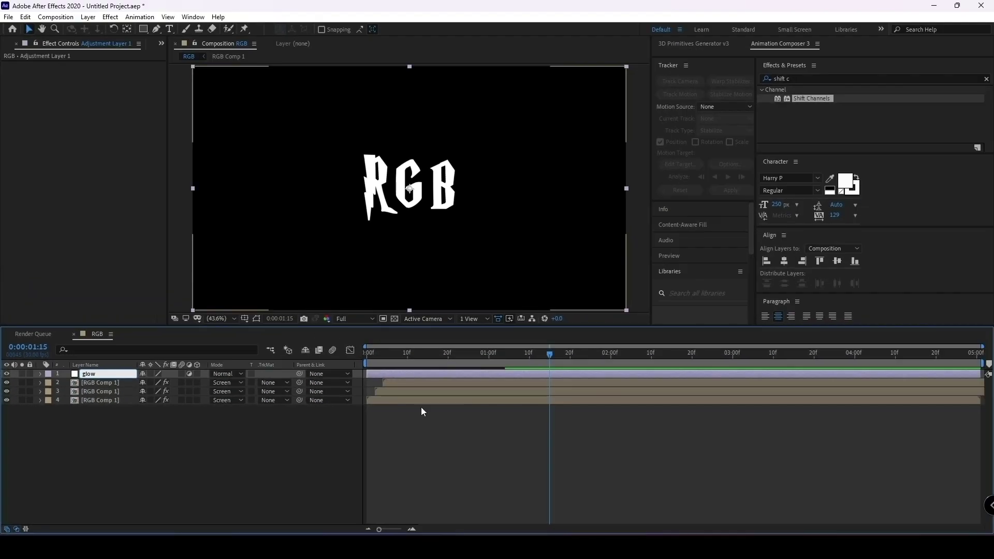
pyautogui.click(134, 461)
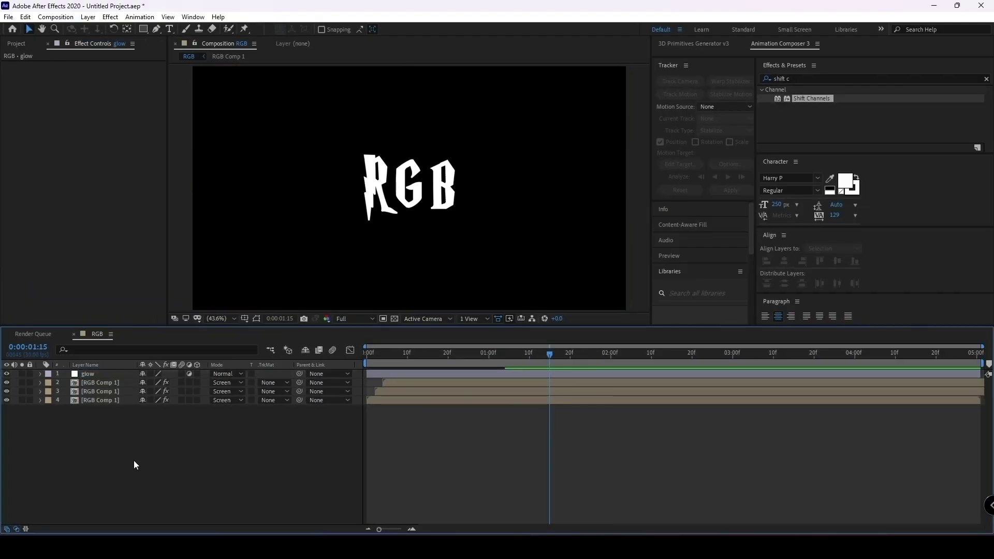
# Step: Find the Stylize Glow effect by searching for glow and apply it to the glow adjustment layer
pyautogui.click(798, 79)
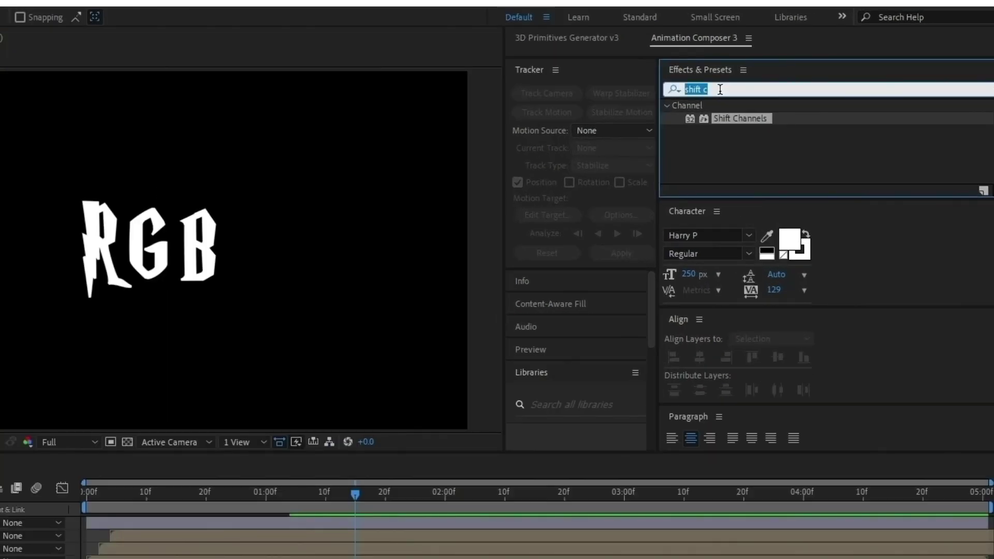
pyautogui.write('glow')
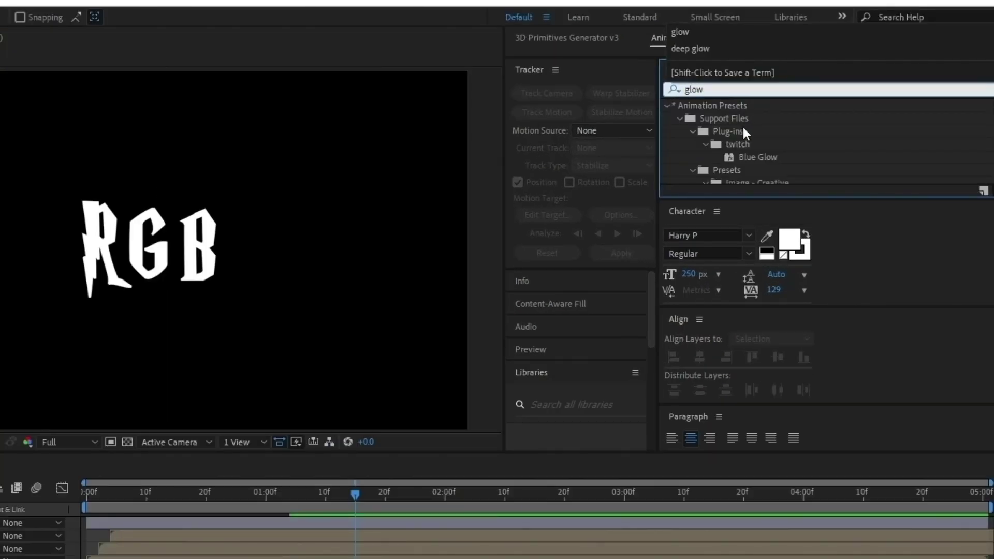
pyautogui.scroll(-5, 744, 126)
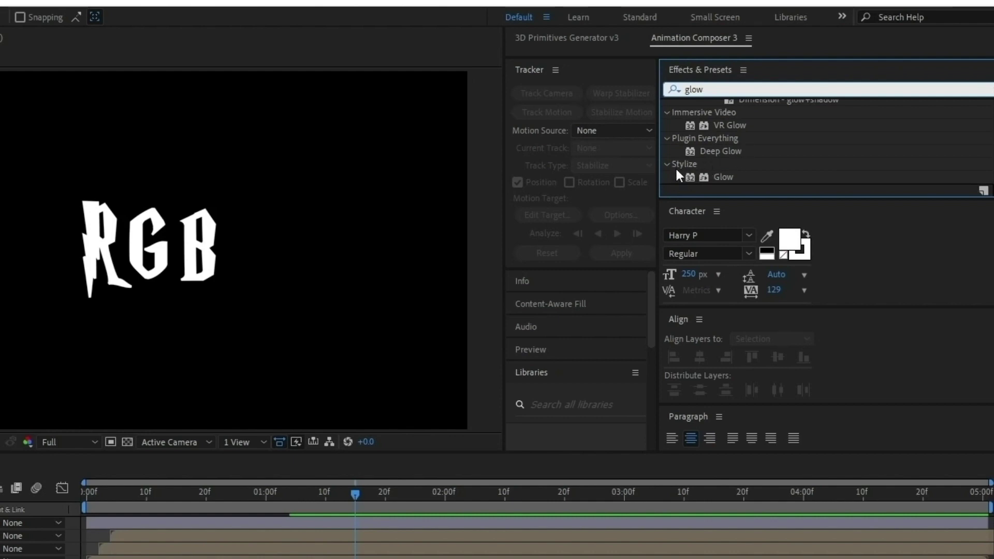
pyautogui.click(719, 178)
pyautogui.click(106, 374)
pyautogui.press('Return')
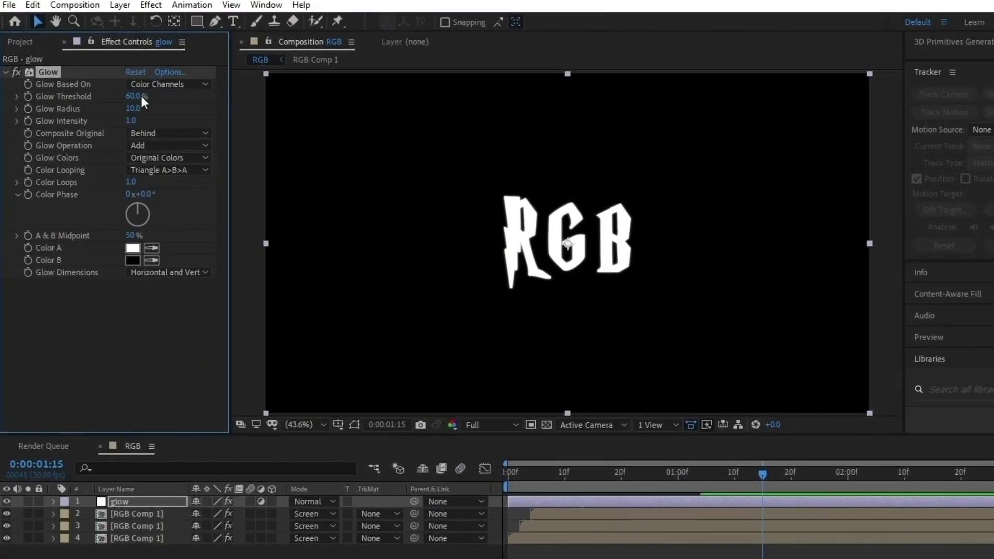
# Step: Set the Glow effect's Glow Threshold to 58% and Glow Radius to 25
pyautogui.moveTo(141, 96)
pyautogui.mouseDown()
pyautogui.moveTo(153, 94)
pyautogui.moveTo(112, 102)
pyautogui.moveTo(140, 99)
pyautogui.moveTo(131, 109)
pyautogui.moveTo(141, 107)
pyautogui.mouseUp()
pyautogui.click(143, 107)
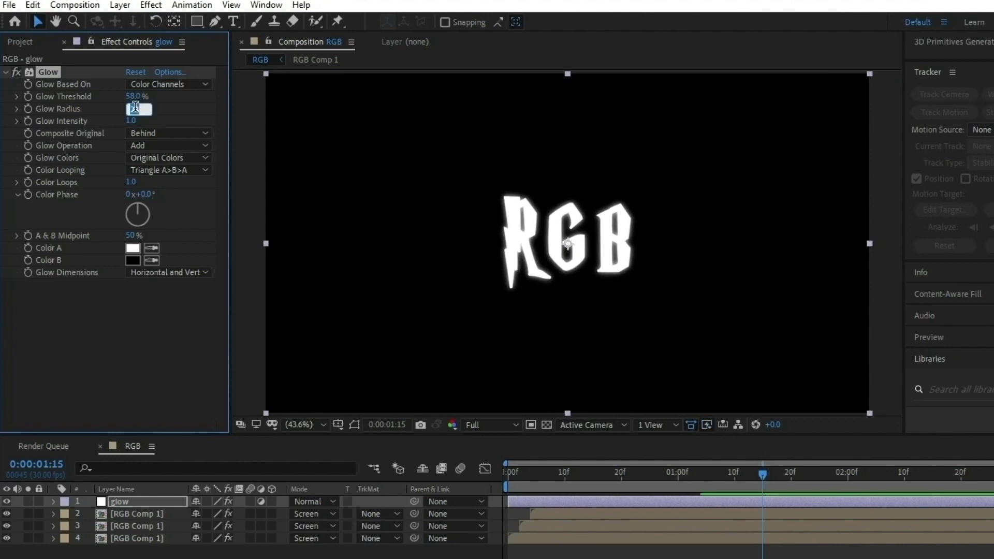
pyautogui.write('25')
pyautogui.press('Return')
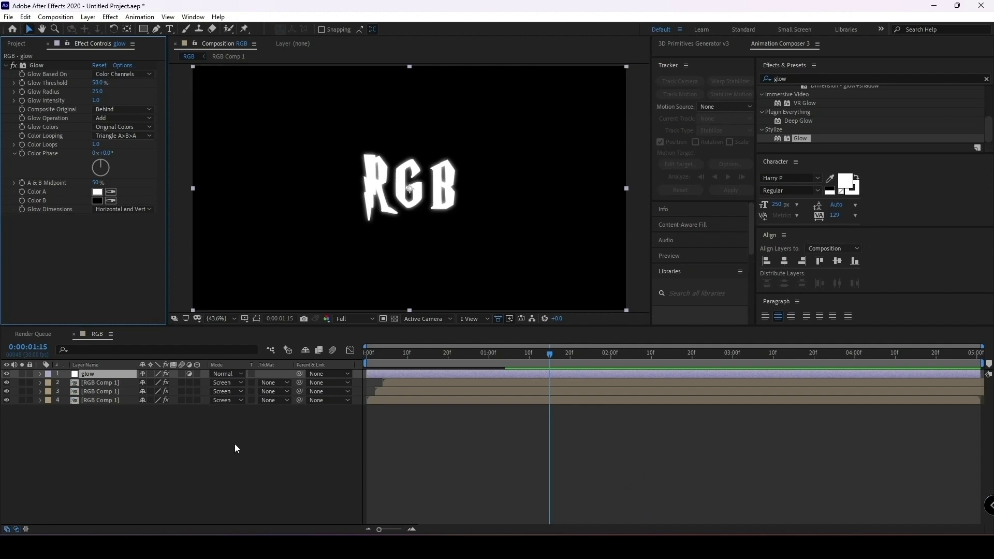
# Step: Add another adjustment layer above the glow layer and rename it noise
pyautogui.rightClick(325, 555)
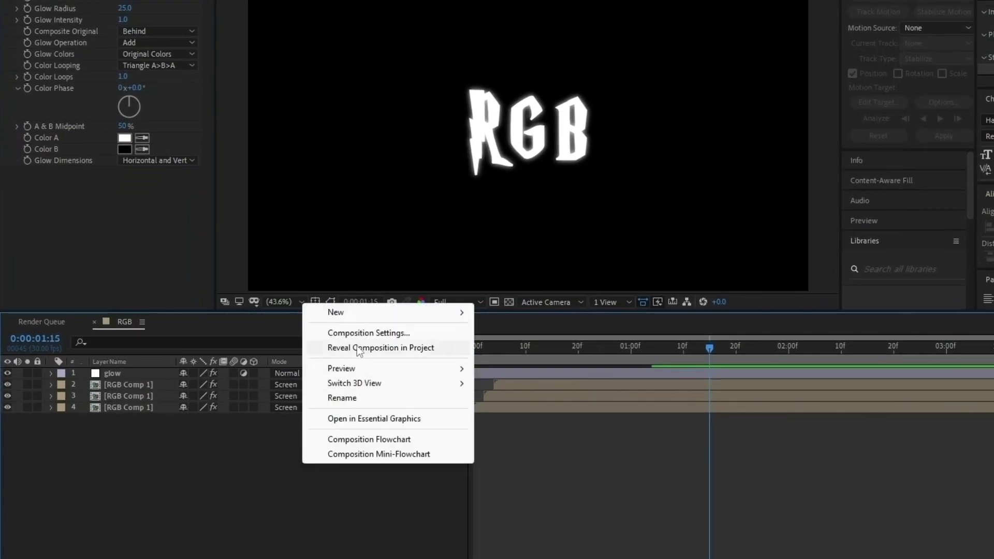
pyautogui.moveTo(357, 314)
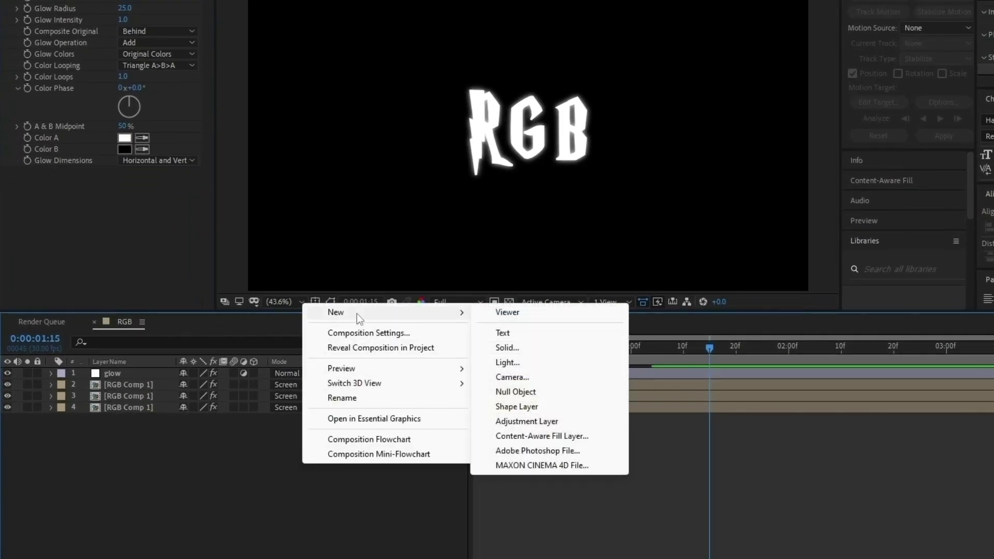
pyautogui.click(531, 421)
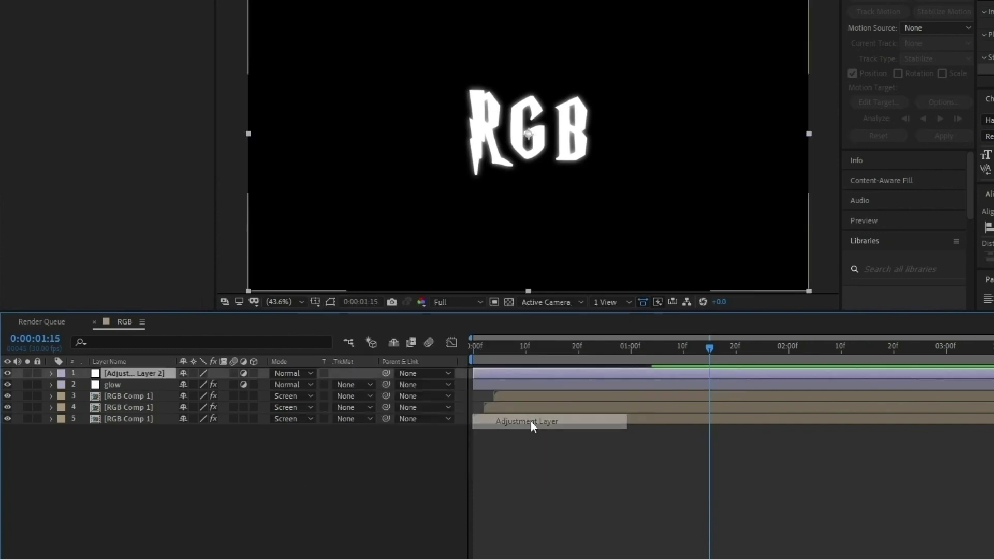
pyautogui.press('Return')
pyautogui.write('noise')
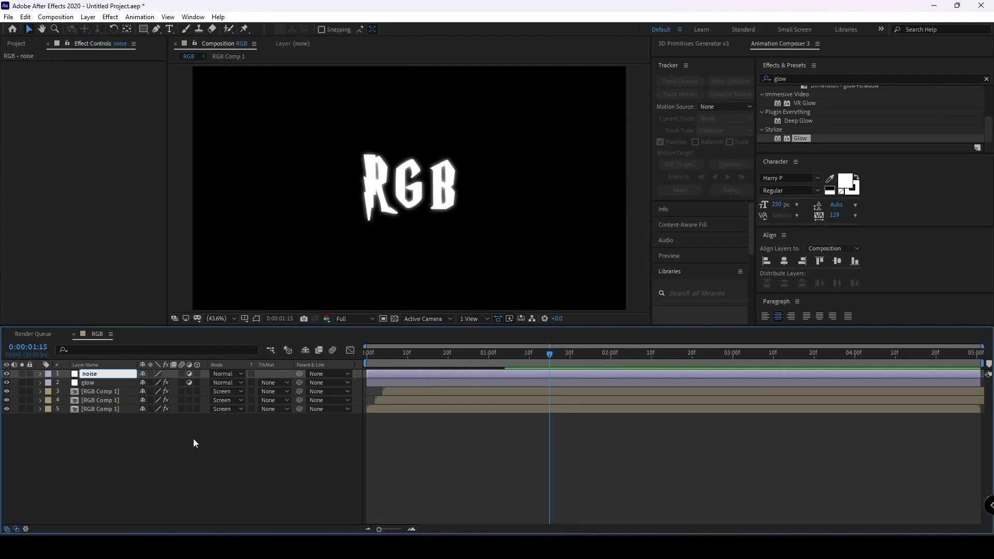
# Step: Finish renaming the top adjustment layer noise, then search the effects for noise and apply the Noise effect to it
pyautogui.press('Return')
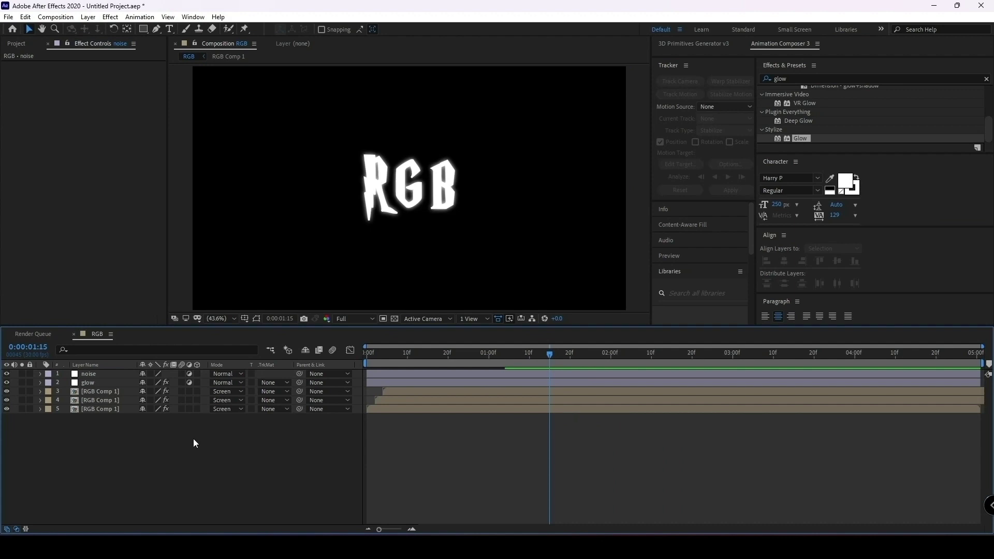
pyautogui.click(785, 80)
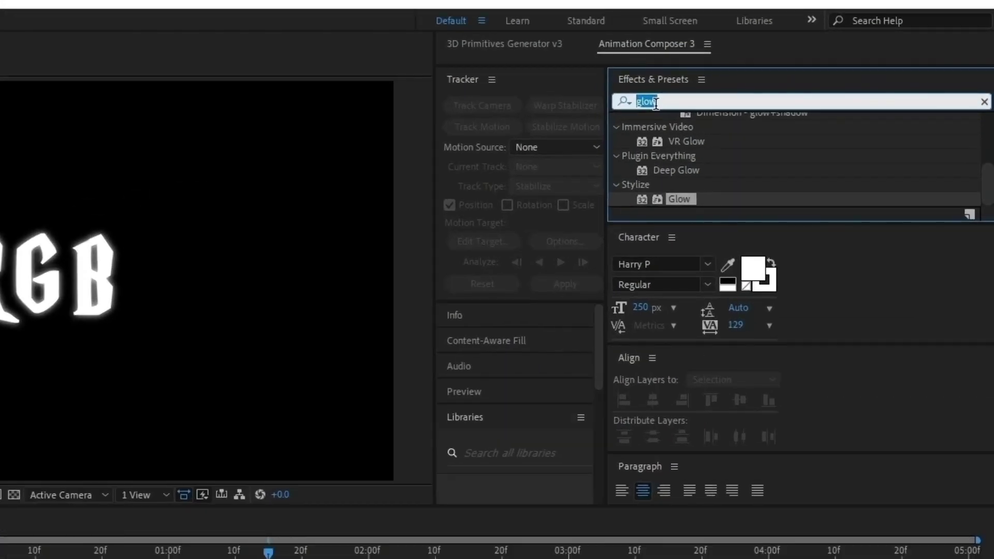
pyautogui.write('noise')
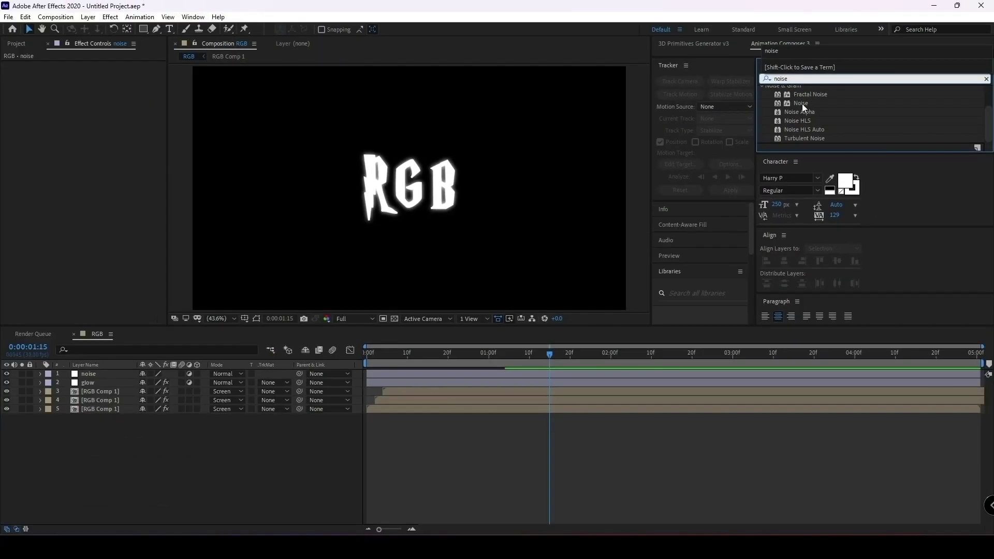
pyautogui.moveTo(800, 103); pyautogui.dragTo(101, 372)
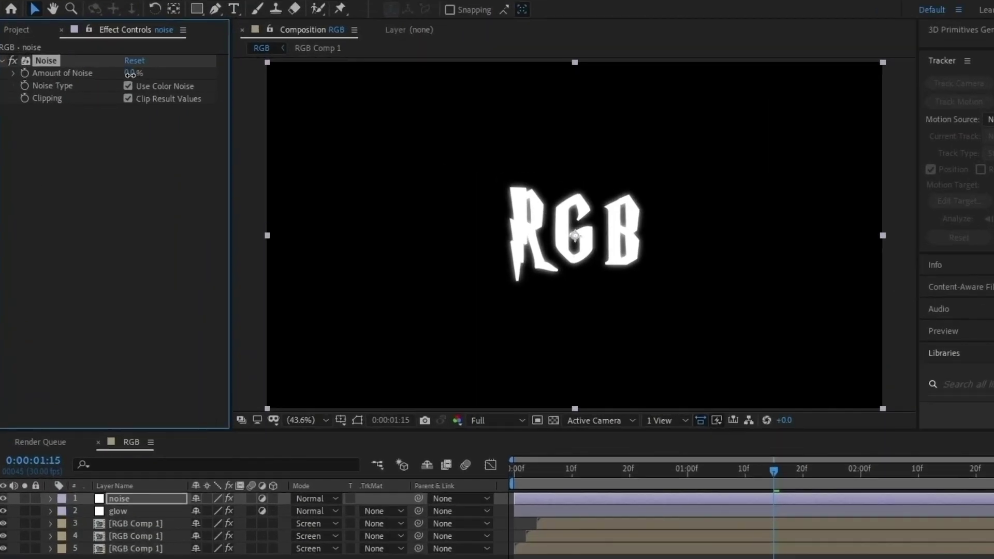
# Step: Set the Noise effect's Amount of Noise to 3% and turn off Use Color Noise and Clip Result Values
pyautogui.click(96, 75)
pyautogui.write('3')
pyautogui.press('Return')
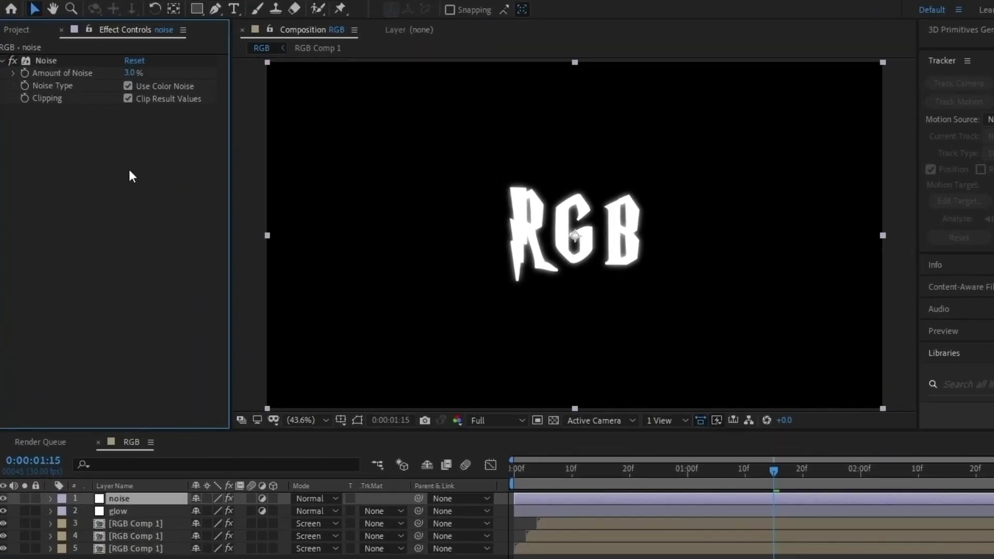
pyautogui.click(128, 86)
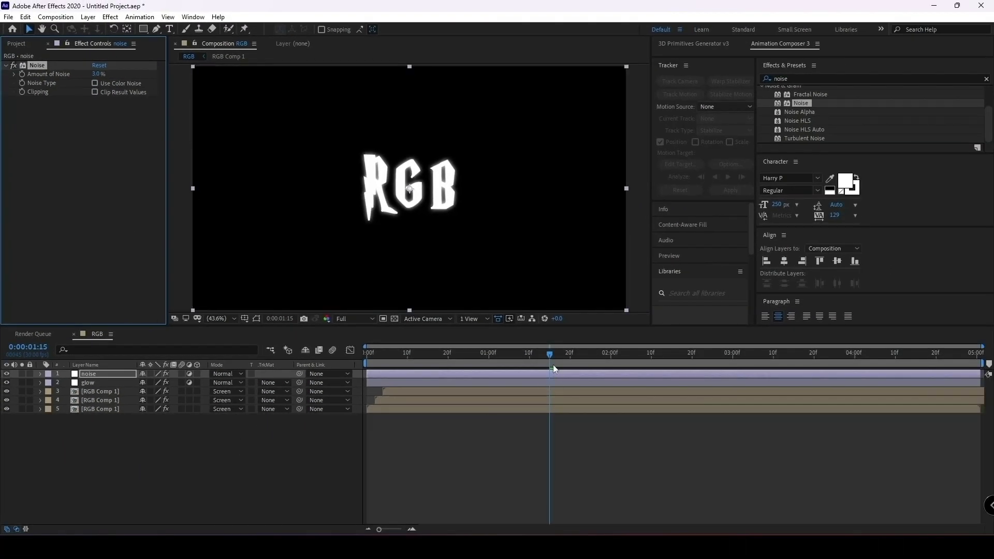
# Step: Return the playhead to the start of the RGB composition and preview the animation
pyautogui.moveTo(549, 357); pyautogui.dragTo(348, 373)
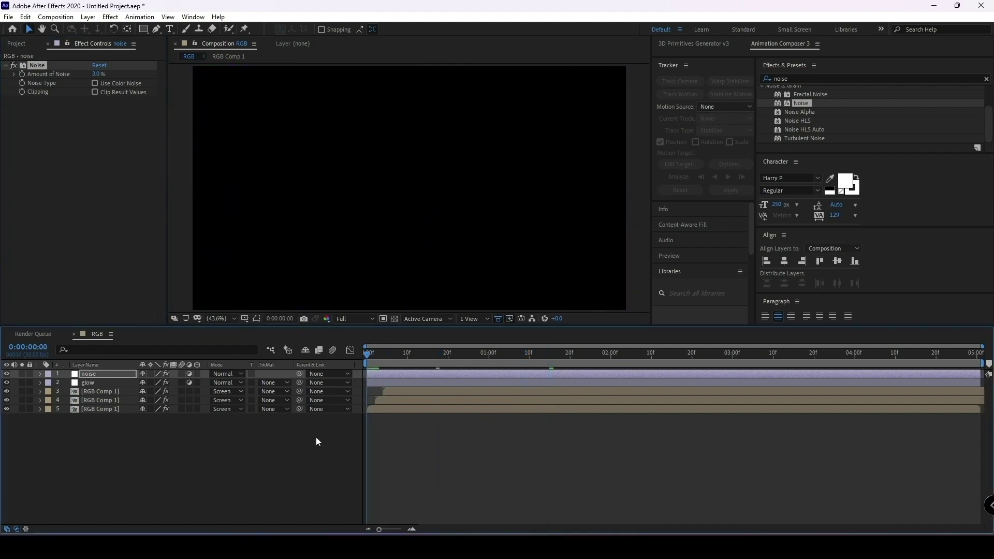
pyautogui.press('space')
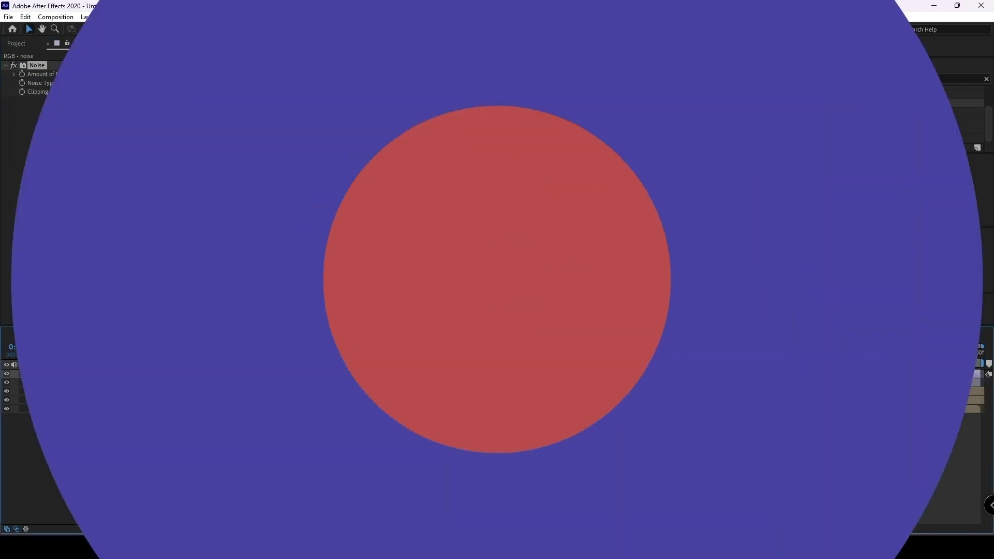